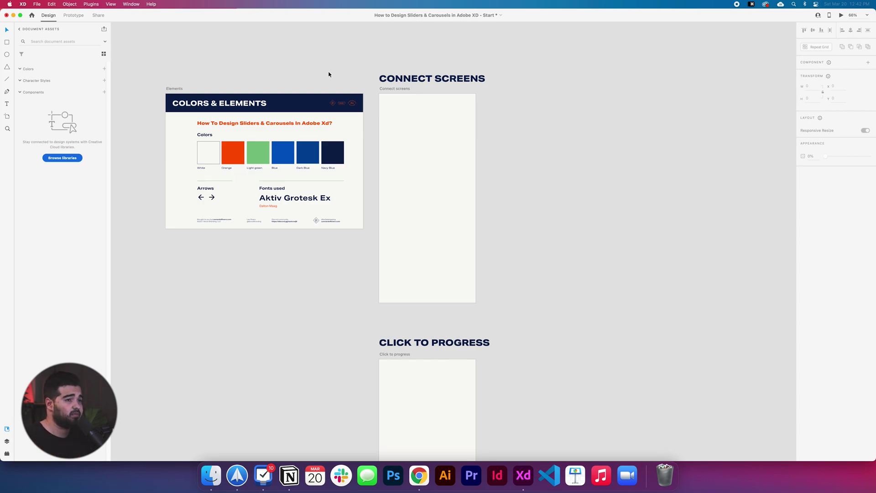
- Draw a rectangle about 365 by 218 across the upper part of the Connect screens artboard
{"action": "scroll", "coordinate": [303, 92], "scroll_direction": "down", "scroll_amount": 5}
{"action": "scroll", "coordinate": [374, 178], "scroll_direction": "down", "scroll_amount": 5}
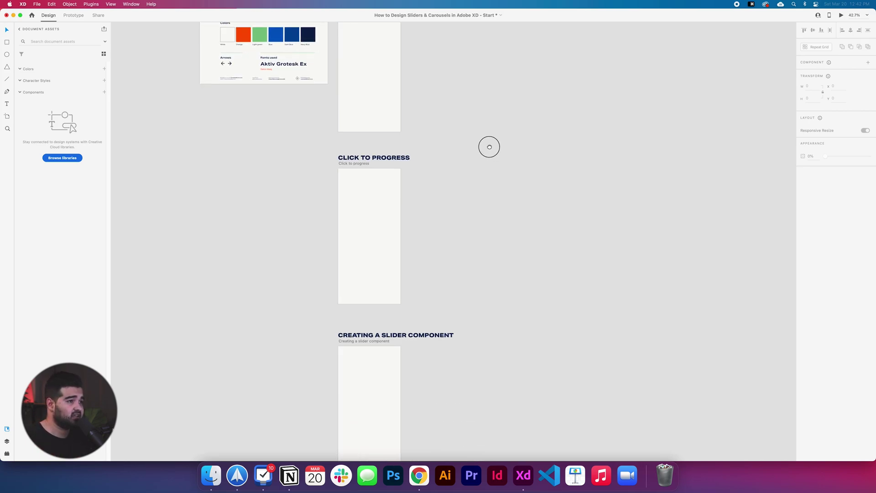
{"action": "scroll", "coordinate": [489, 147], "scroll_direction": "up", "scroll_amount": 2}
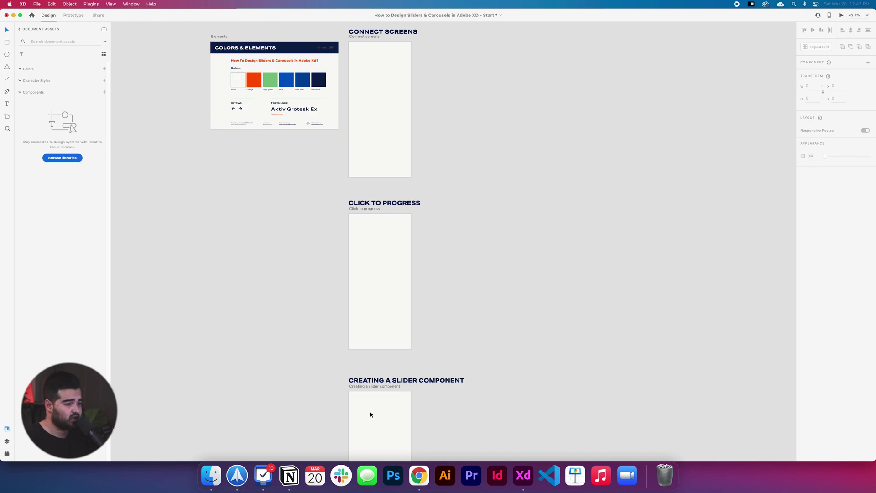
{"action": "scroll", "coordinate": [375, 169], "scroll_direction": "up", "scroll_amount": 5}
{"action": "scroll", "coordinate": [368, 215], "scroll_direction": "up", "scroll_amount": 5}
{"action": "scroll", "coordinate": [366, 221], "scroll_direction": "left", "scroll_amount": 3}
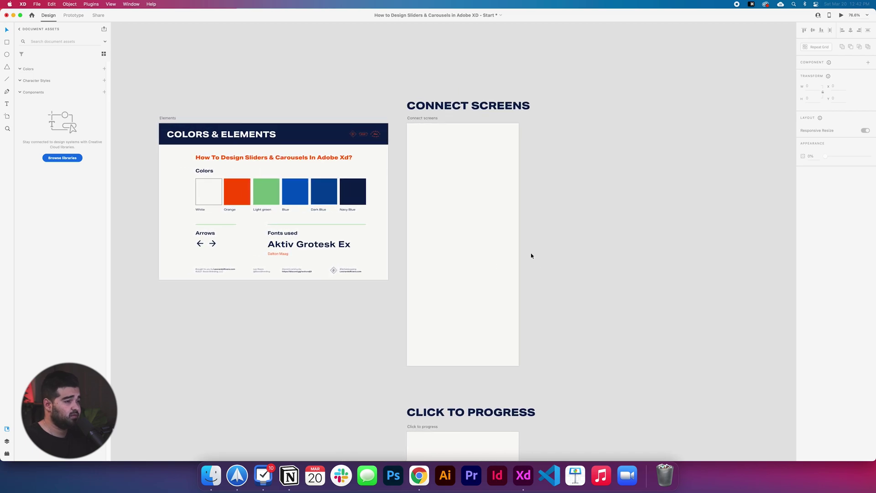
{"action": "left_click", "coordinate": [502, 247]}
{"action": "left_click", "coordinate": [7, 42]}
{"action": "mouse_move", "coordinate": [416, 167]}
{"action": "left_mouse_down"}
{"action": "mouse_move", "coordinate": [426, 188]}
{"action": "mouse_move", "coordinate": [497, 227]}
{"action": "mouse_move", "coordinate": [512, 223]}
{"action": "left_mouse_up"}
{"action": "scroll", "coordinate": [524, 230], "scroll_direction": "up", "scroll_amount": 3}
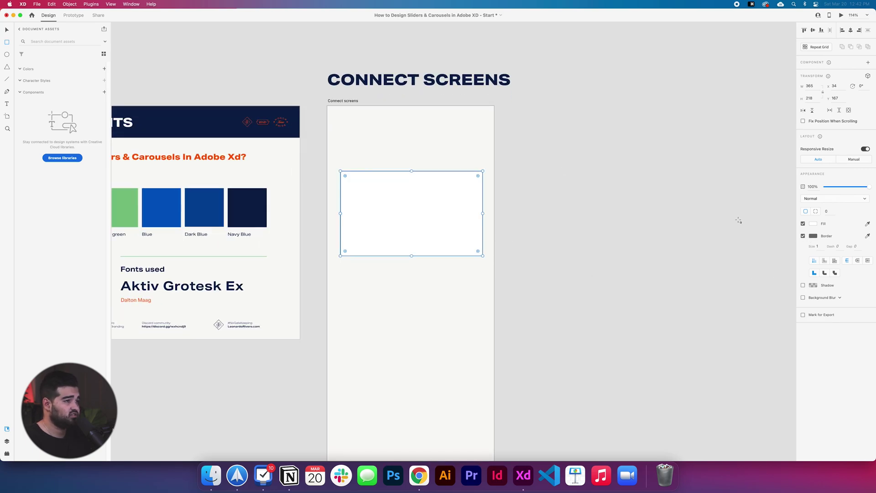
- Round the rectangle's corners to a radius of 25 and turn off its border
{"action": "left_click", "coordinate": [8, 32]}
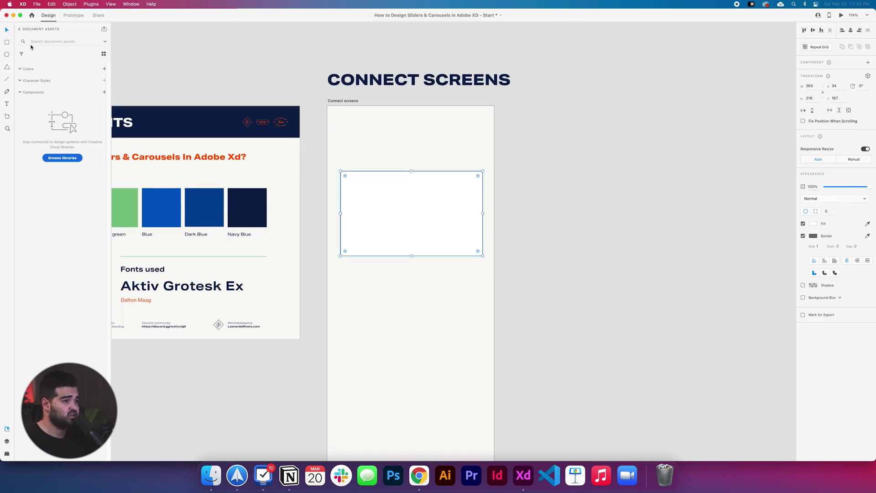
{"action": "left_click_drag", "start_coordinate": [346, 177], "coordinate": [350, 179]}
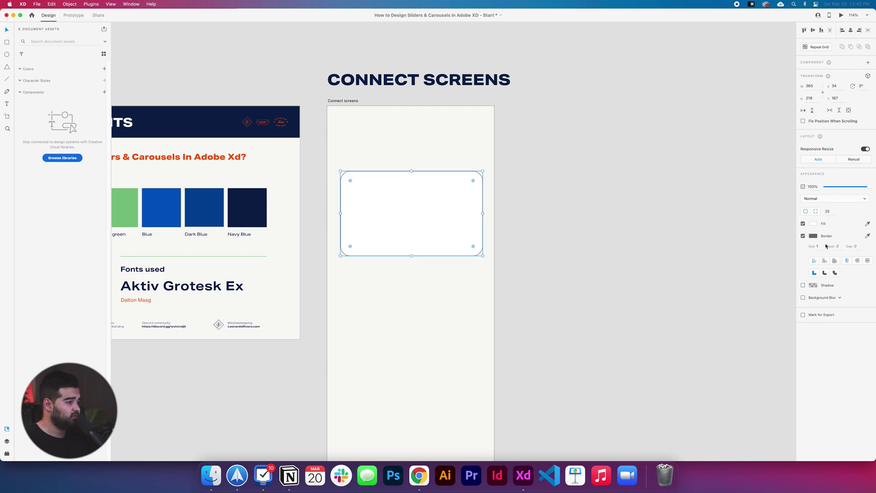
{"action": "left_click", "coordinate": [803, 236]}
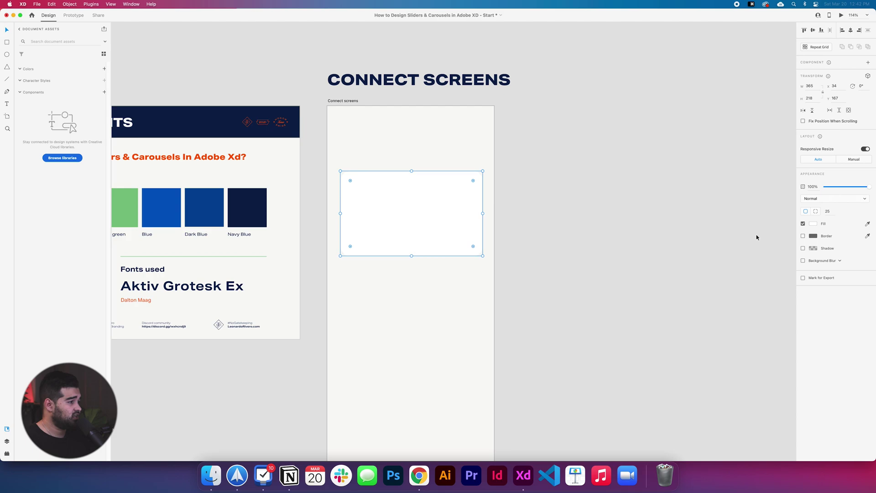
{"action": "left_click", "coordinate": [867, 224]}
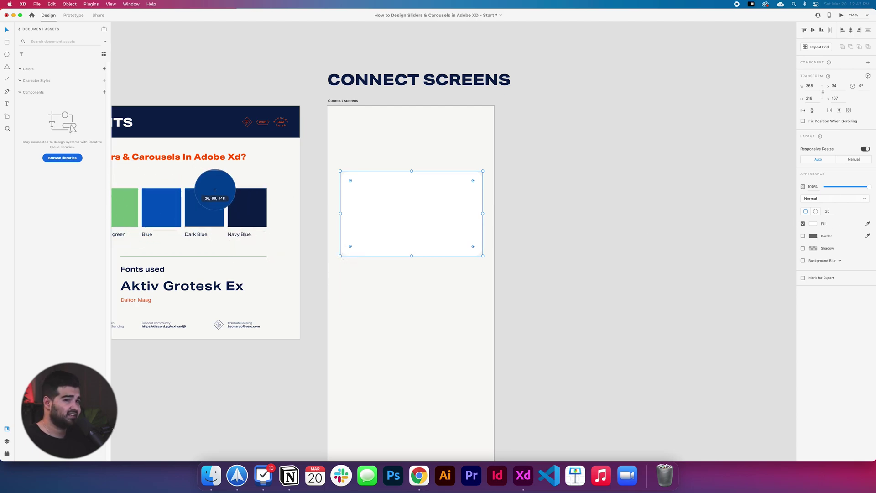
{"action": "scroll", "coordinate": [432, 323], "scroll_direction": "left", "scroll_amount": 5}
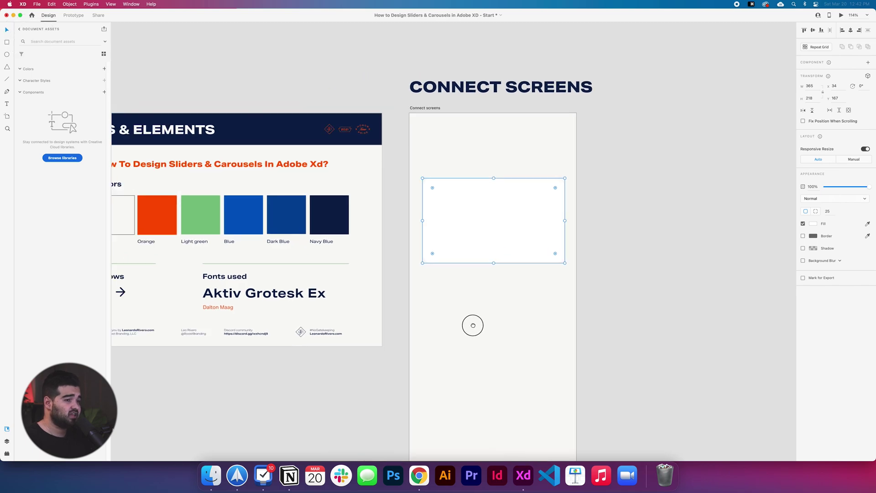
{"action": "key", "text": "Escape"}
- Add the colors of the six swatches on the Elements artboard to the document assets
{"action": "left_click_drag", "start_coordinate": [161, 217], "coordinate": [436, 242]}
{"action": "scroll", "coordinate": [422, 226], "scroll_direction": "right", "scroll_amount": 4}
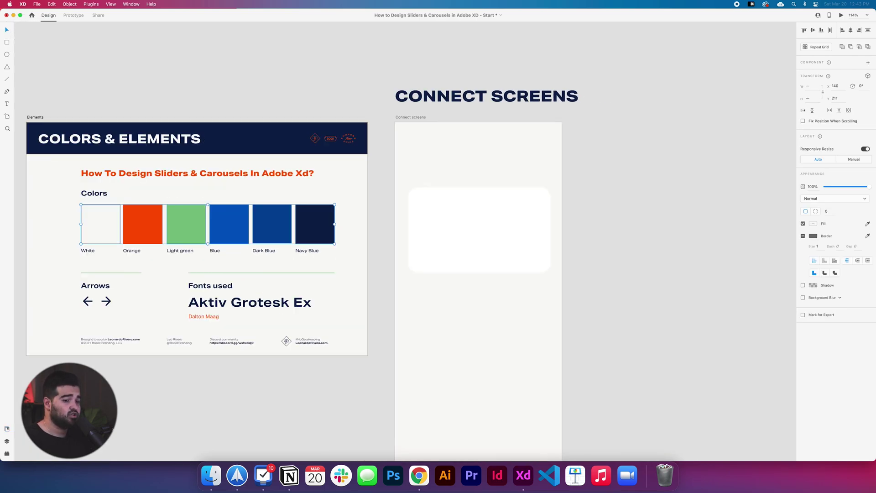
{"action": "left_click", "coordinate": [8, 430]}
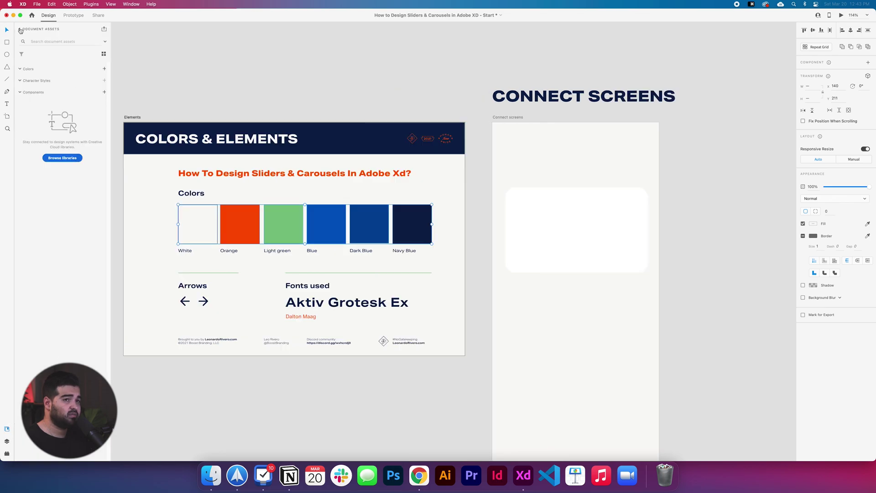
{"action": "left_click", "coordinate": [20, 30]}
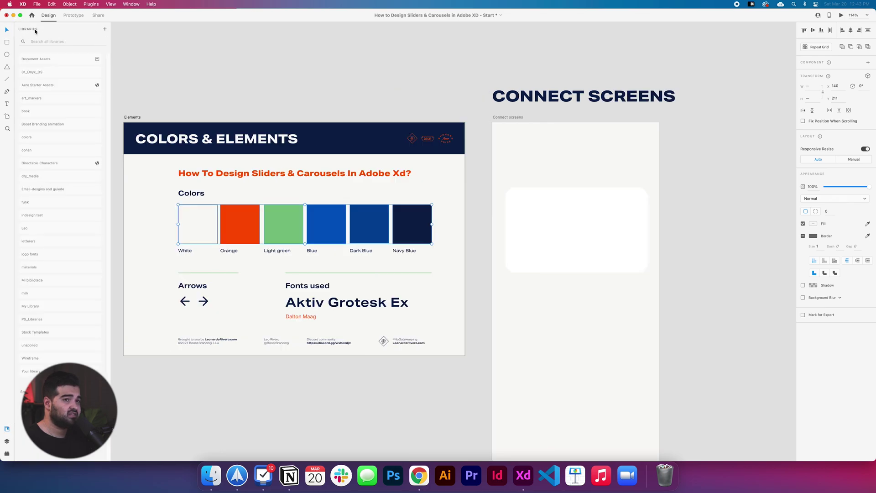
{"action": "left_click", "coordinate": [41, 60]}
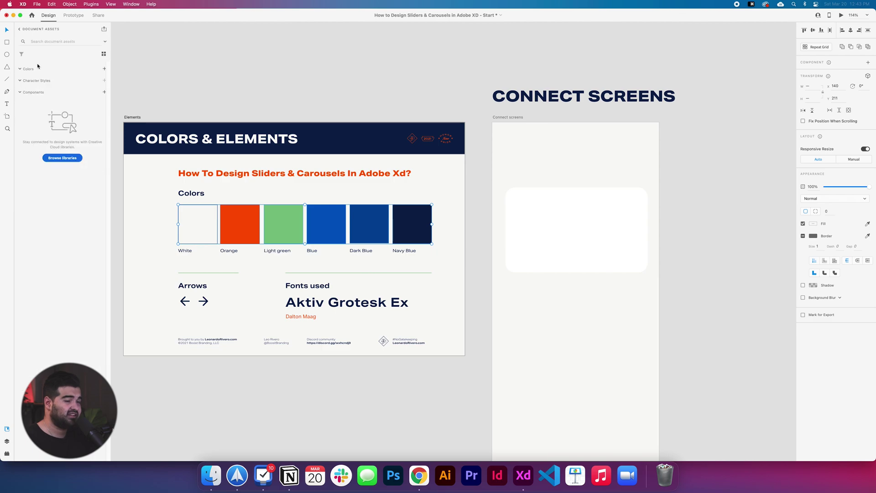
{"action": "left_click", "coordinate": [105, 69]}
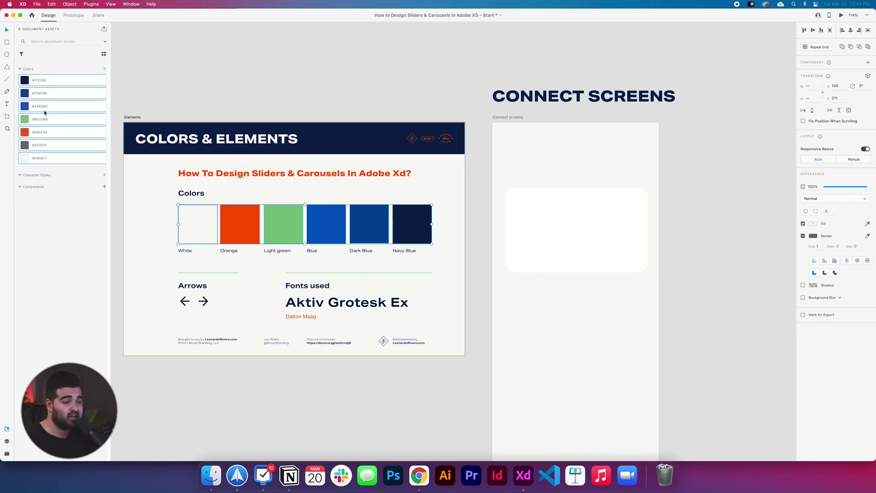
- Duplicate the white rounded rectangle twice to the right, forming an evenly spaced row of three cards
{"action": "scroll", "coordinate": [661, 293], "scroll_direction": "right", "scroll_amount": 5}
{"action": "left_click_drag", "start_coordinate": [432, 227], "coordinate": [582, 244]}
{"action": "scroll", "coordinate": [502, 269], "scroll_direction": "right", "scroll_amount": 3}
{"action": "left_click_drag", "start_coordinate": [501, 266], "coordinate": [635, 272]}
{"action": "left_click", "coordinate": [317, 244]}
{"action": "left_click_drag", "start_coordinate": [440, 247], "coordinate": [591, 246]}
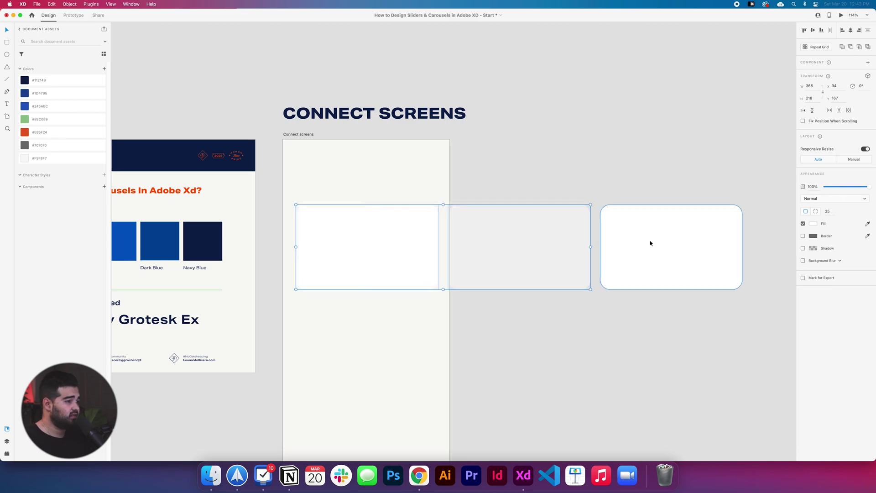
- Scale the three cards down together to a height of about 159 and group them
{"action": "left_click", "coordinate": [651, 243], "text": "shift"}
{"action": "left_click_drag", "start_coordinate": [743, 290], "coordinate": [622, 264]}
{"action": "scroll", "coordinate": [593, 315], "scroll_direction": "left", "scroll_amount": 5}
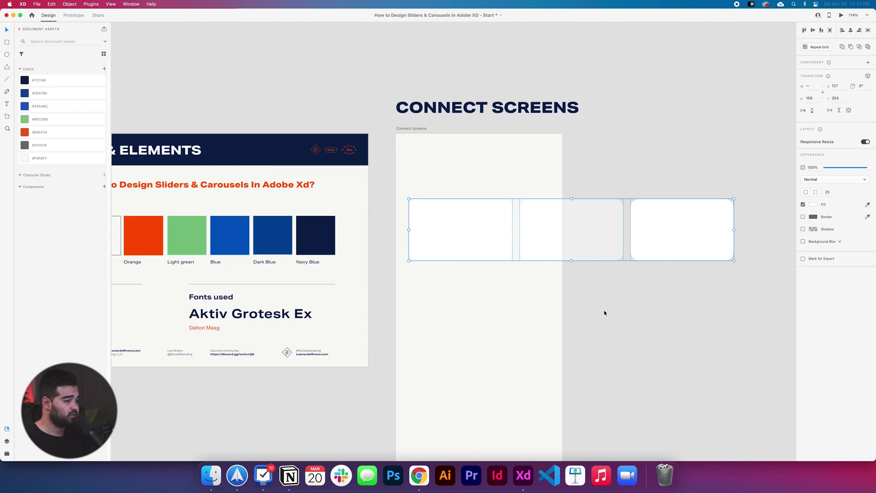
{"action": "key", "text": "super+g"}
{"action": "scroll", "coordinate": [474, 243], "scroll_direction": "up", "scroll_amount": 2}
- Fill the grouped cards with the saved colors: orange for the first, medium blue for the second, light green for the third
{"action": "double_click", "coordinate": [479, 248]}
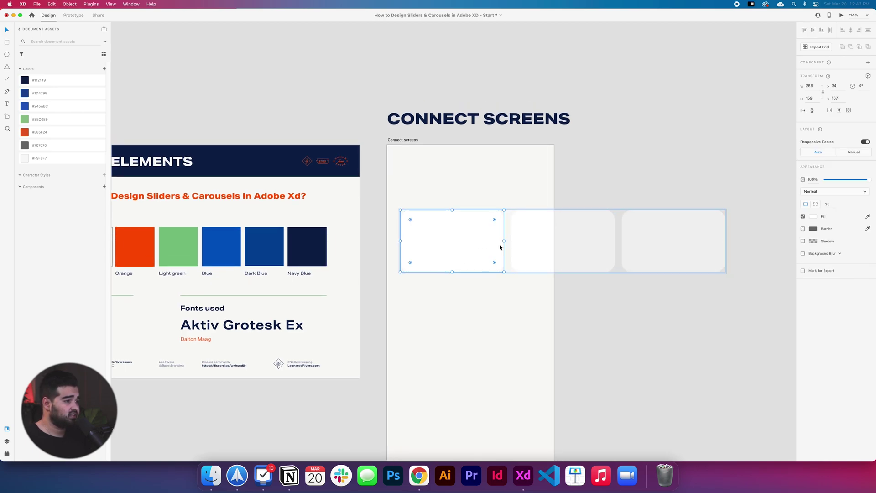
{"action": "left_click", "coordinate": [50, 133]}
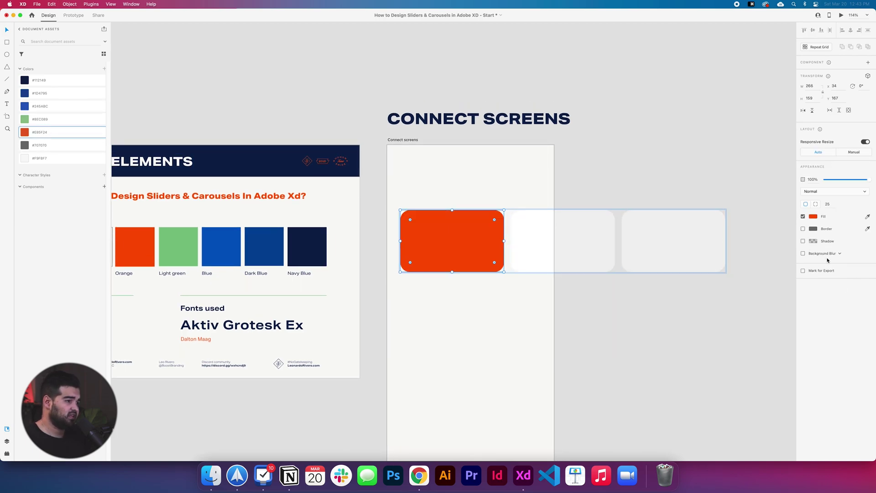
{"action": "left_click", "coordinate": [583, 256]}
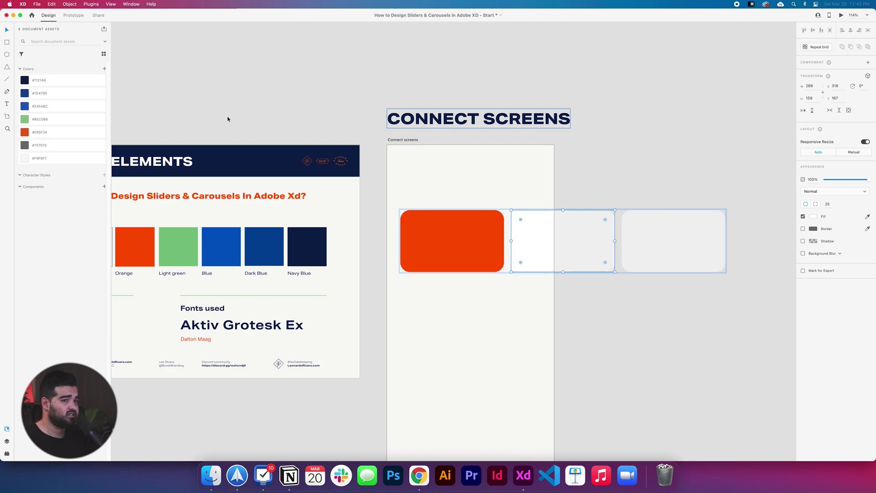
{"action": "left_click", "coordinate": [60, 107]}
{"action": "left_click", "coordinate": [675, 243]}
{"action": "left_click", "coordinate": [50, 119]}
{"action": "left_click", "coordinate": [776, 328]}
- Add a vertical guide to the Connect screens artboard, aligned with the left edge of the orange card
{"action": "scroll", "coordinate": [685, 228], "scroll_direction": "right", "scroll_amount": 3}
{"action": "left_click", "coordinate": [674, 241]}
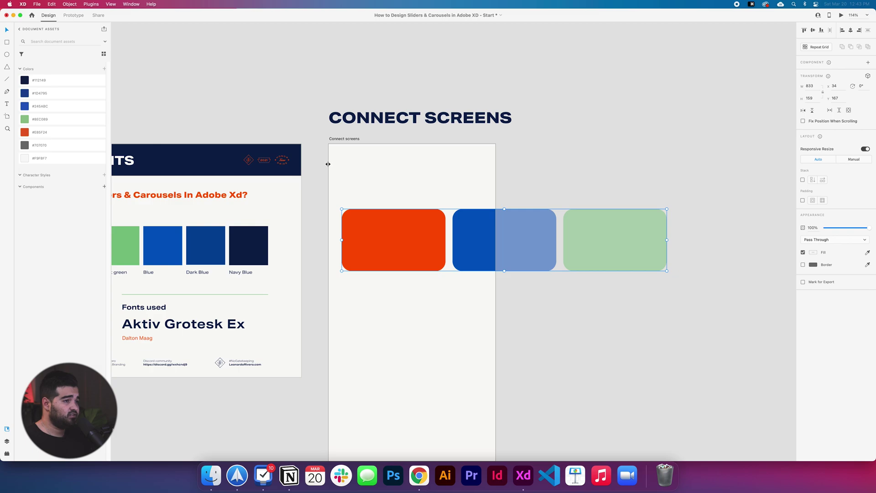
{"action": "scroll", "coordinate": [329, 166], "scroll_direction": "up", "scroll_amount": 5}
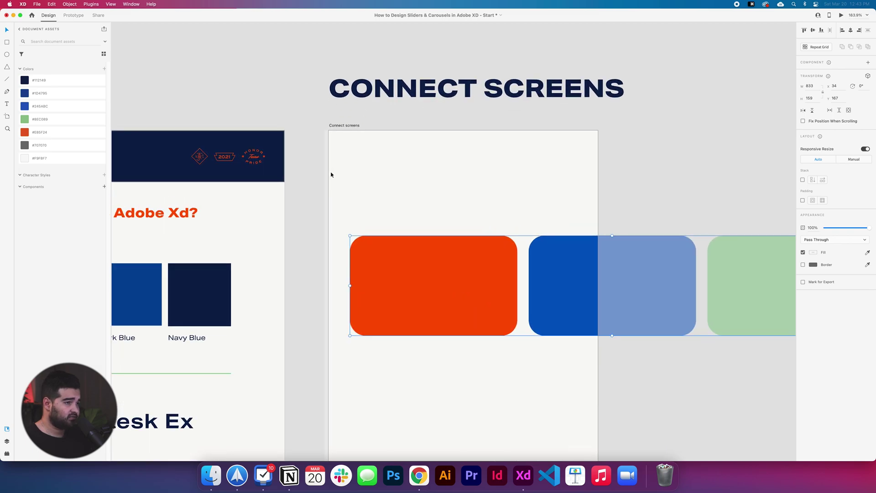
{"action": "left_click_drag", "start_coordinate": [328, 174], "coordinate": [350, 182]}
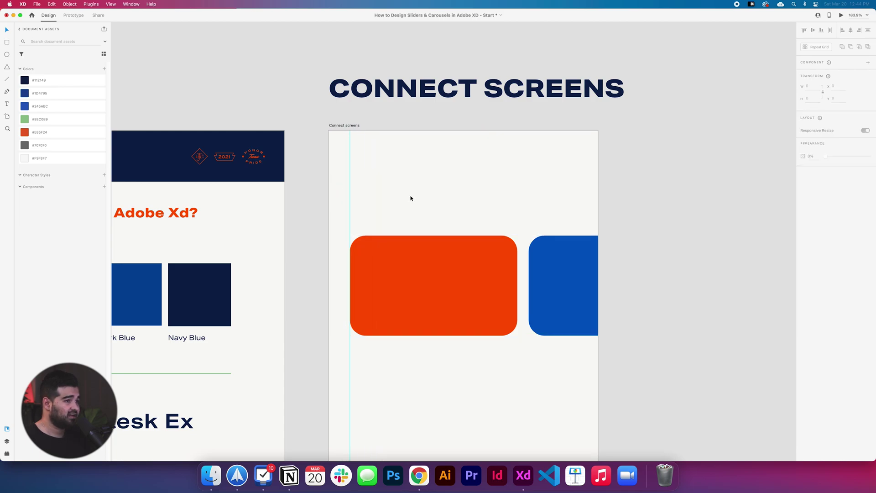
- Duplicate the Connect screens artboard twice, placing the copies side by side to its right
{"action": "scroll", "coordinate": [410, 197], "scroll_direction": "down", "scroll_amount": 3}
{"action": "scroll", "coordinate": [426, 189], "scroll_direction": "down", "scroll_amount": 1}
{"action": "scroll", "coordinate": [347, 165], "scroll_direction": "right", "scroll_amount": 3}
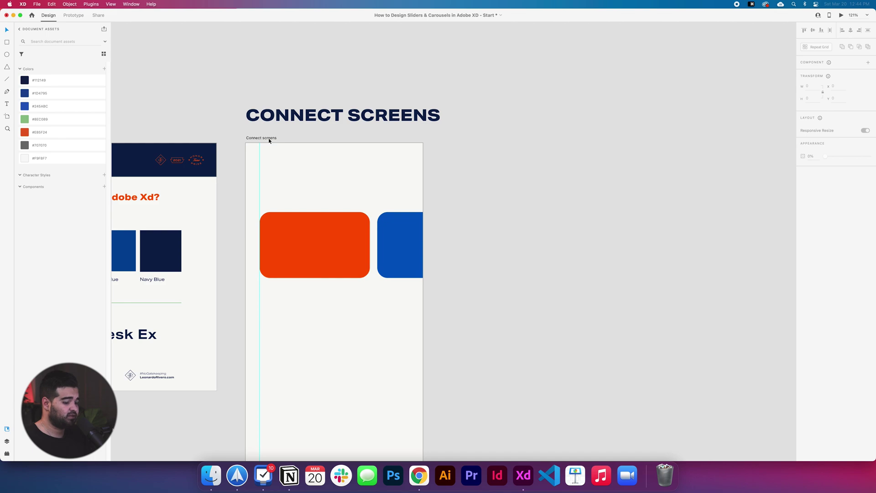
{"action": "left_click", "coordinate": [268, 139]}
{"action": "left_click_drag", "start_coordinate": [268, 139], "coordinate": [471, 150]}
{"action": "scroll", "coordinate": [480, 174], "scroll_direction": "right", "scroll_amount": 5}
{"action": "left_click", "coordinate": [479, 174]}
{"action": "left_click_drag", "start_coordinate": [331, 134], "coordinate": [531, 158]}
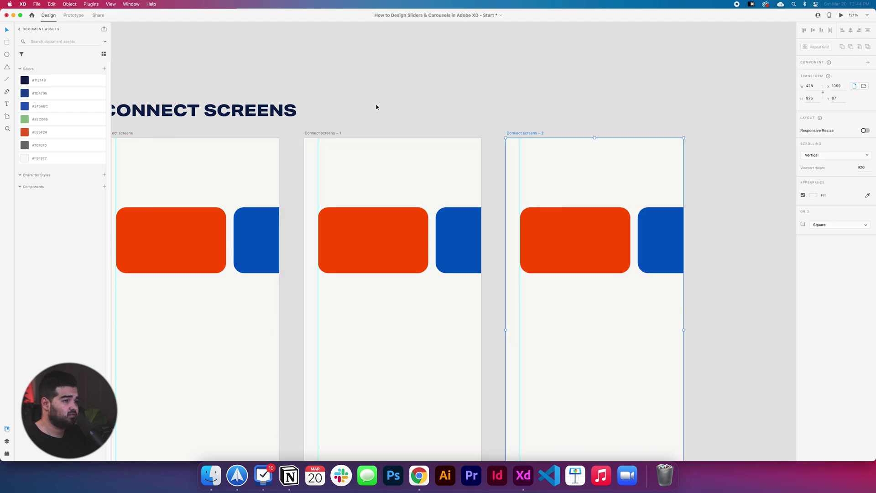
- Move the card group on the second artboard left to X -250, aligning the blue card with the guide
{"action": "scroll", "coordinate": [377, 108], "scroll_direction": "down", "scroll_amount": 3}
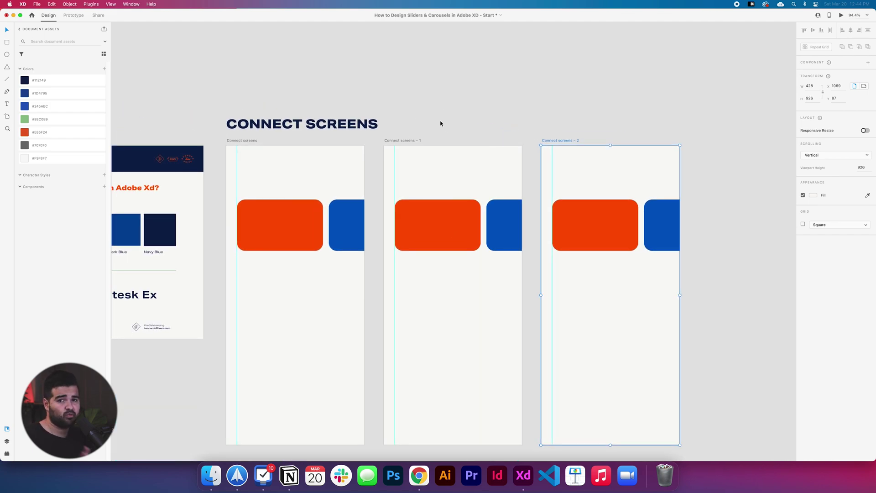
{"action": "left_click", "coordinate": [421, 231]}
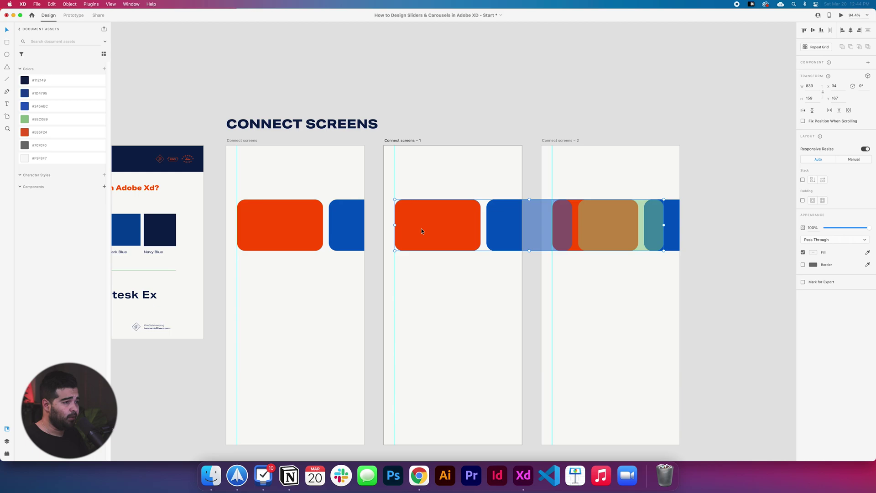
{"action": "left_click_drag", "start_coordinate": [458, 224], "coordinate": [366, 221]}
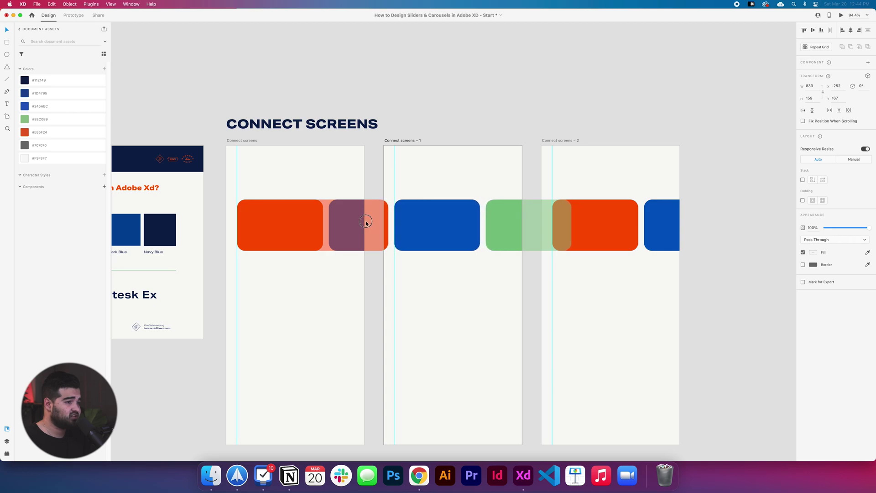
{"action": "scroll", "coordinate": [424, 218], "scroll_direction": "up", "scroll_amount": 5}
{"action": "left_click", "coordinate": [383, 184]}
{"action": "scroll", "coordinate": [378, 238], "scroll_direction": "down", "scroll_amount": 1}
{"action": "scroll", "coordinate": [381, 241], "scroll_direction": "down", "scroll_amount": 5}
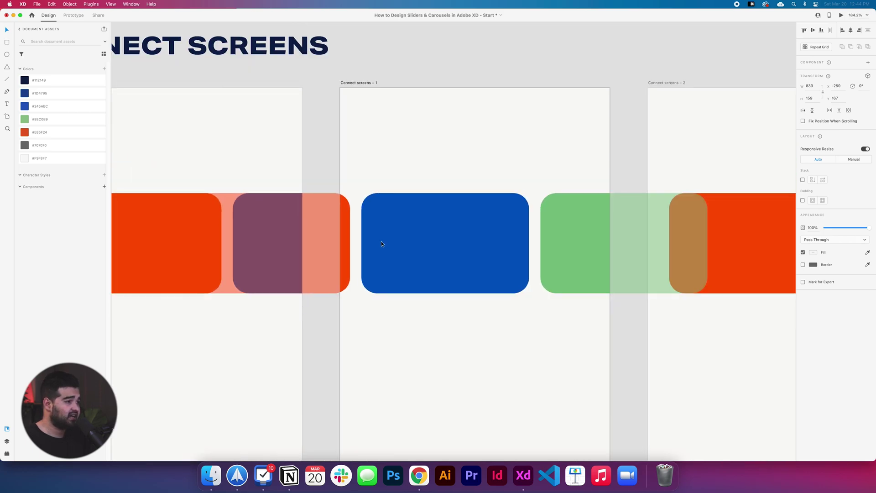
- Move the card group on the third artboard left until the green card's left edge aligns with the guide
{"action": "scroll", "coordinate": [653, 260], "scroll_direction": "up", "scroll_amount": 3}
{"action": "key", "text": "Escape"}
{"action": "left_click_drag", "start_coordinate": [569, 250], "coordinate": [209, 245]}
{"action": "left_click", "coordinate": [319, 329]}
{"action": "scroll", "coordinate": [386, 346], "scroll_direction": "down", "scroll_amount": 5}
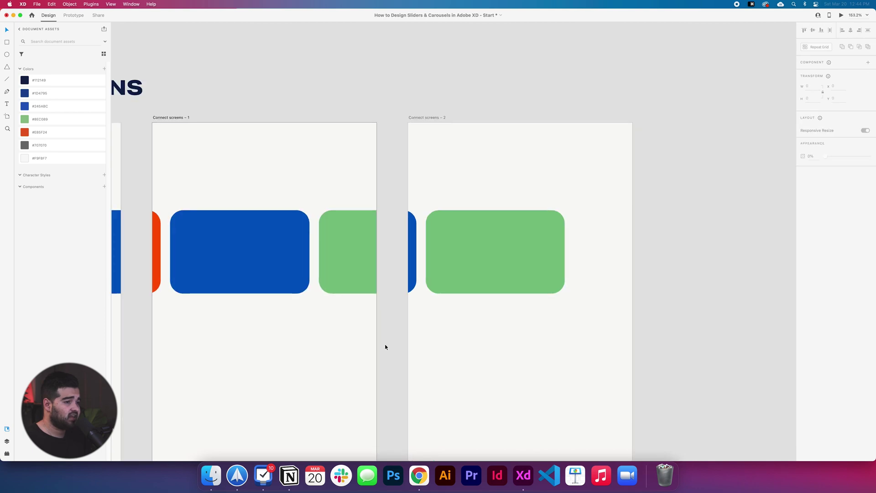
{"action": "left_click_drag", "start_coordinate": [315, 345], "coordinate": [506, 293]}
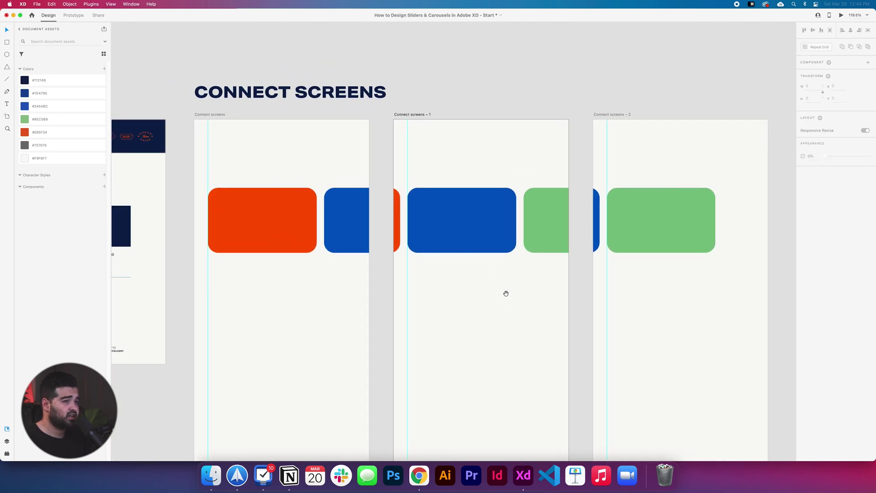
{"action": "left_click", "coordinate": [204, 115]}
{"action": "left_click_drag", "start_coordinate": [293, 135], "coordinate": [302, 103]}
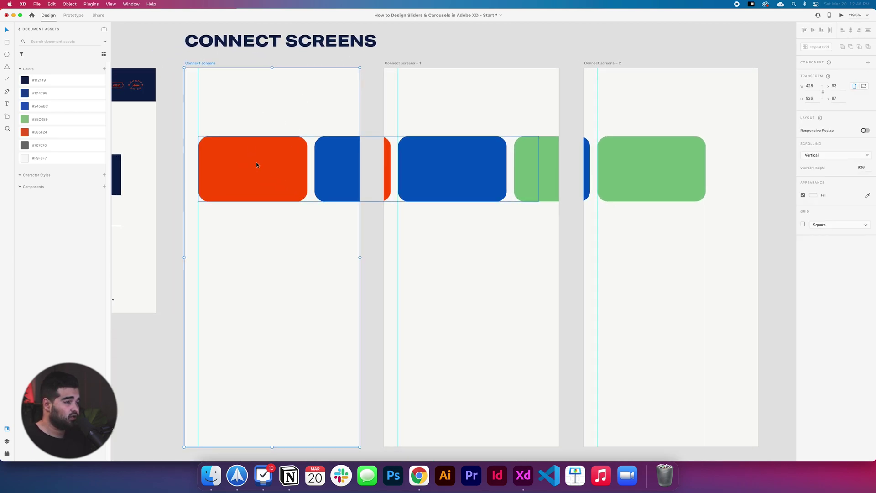
{"action": "left_click", "coordinate": [497, 301]}
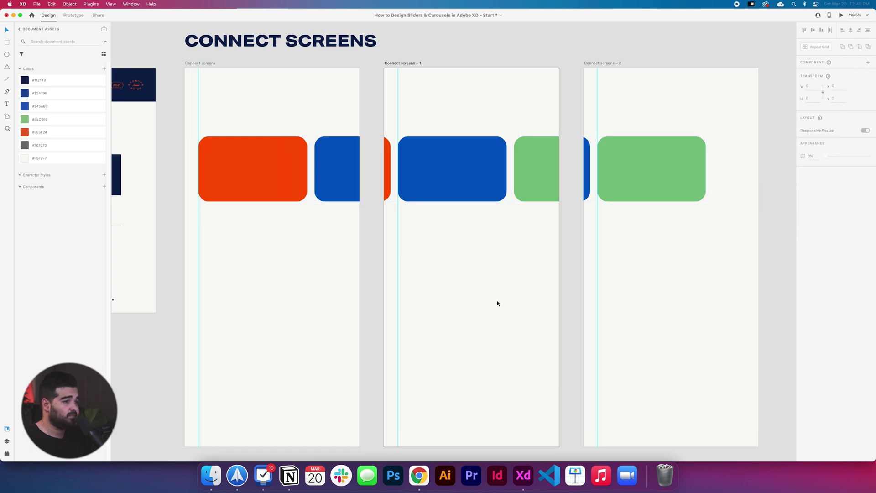
{"action": "scroll", "coordinate": [400, 239], "scroll_direction": "left", "scroll_amount": 2}
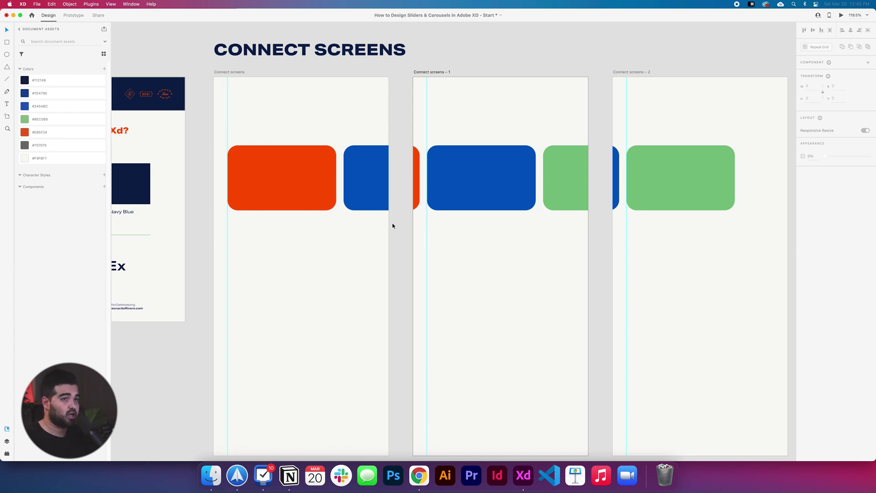
- Switch the document from Design mode to Prototype mode
{"action": "key", "text": "alt+2"}
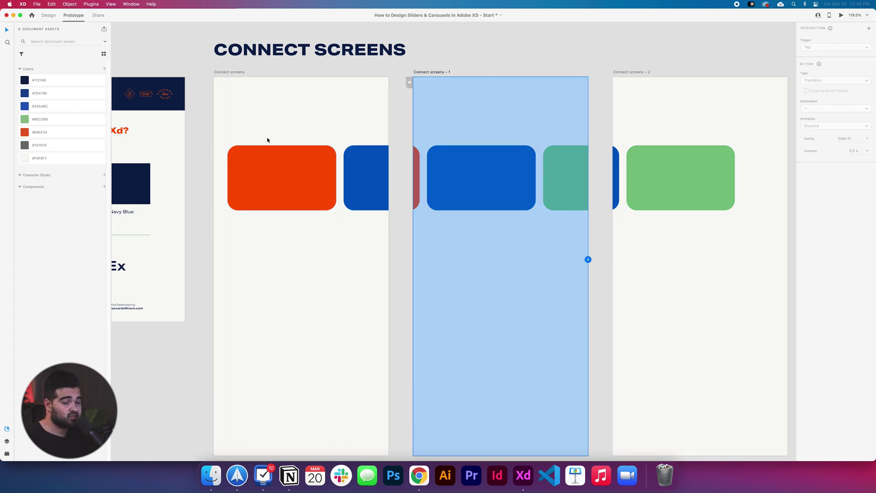
{"action": "left_click", "coordinate": [57, 16]}
{"action": "left_click", "coordinate": [73, 16]}
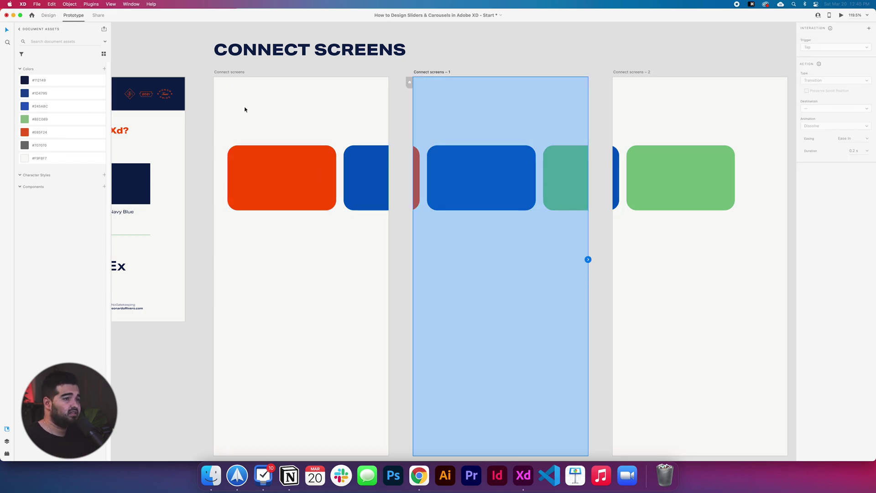
- Link the Connect screens artboard to Connect screens – 1 with a Time trigger, Auto-Animate and a 1 s duration
{"action": "left_click", "coordinate": [229, 72]}
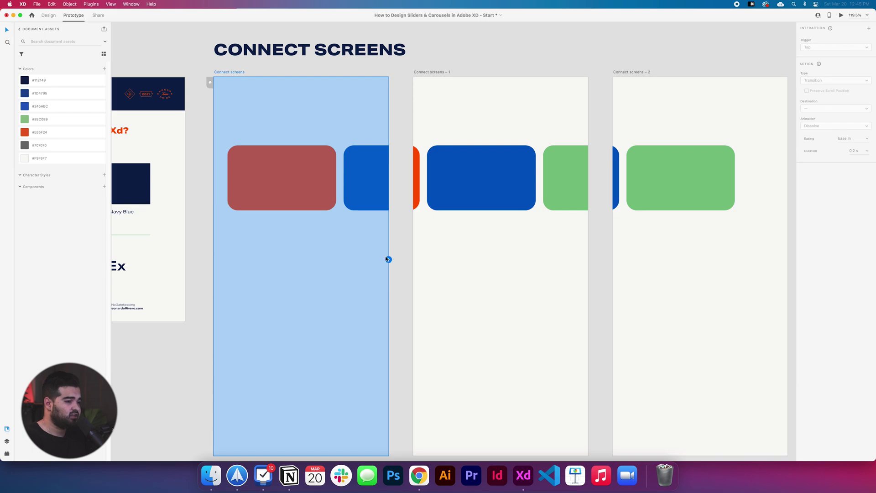
{"action": "left_click_drag", "start_coordinate": [388, 259], "coordinate": [516, 300]}
{"action": "left_click", "coordinate": [833, 47]}
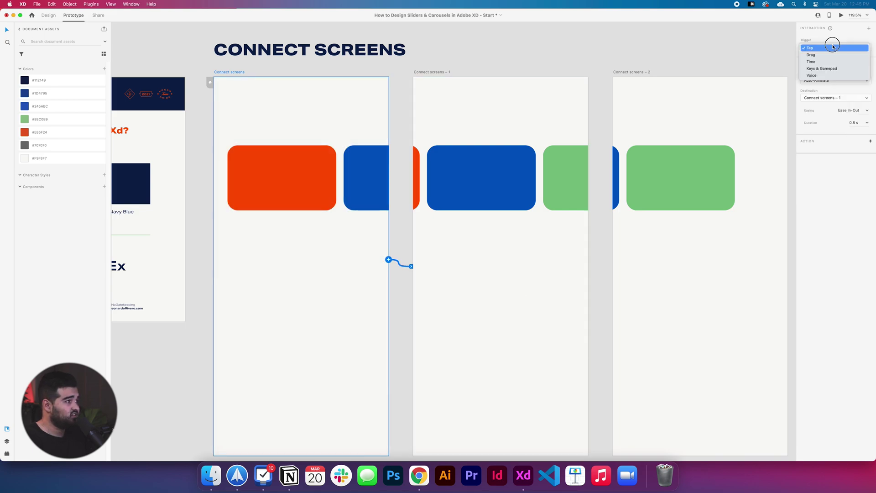
{"action": "left_click", "coordinate": [817, 62]}
{"action": "left_click", "coordinate": [866, 135]}
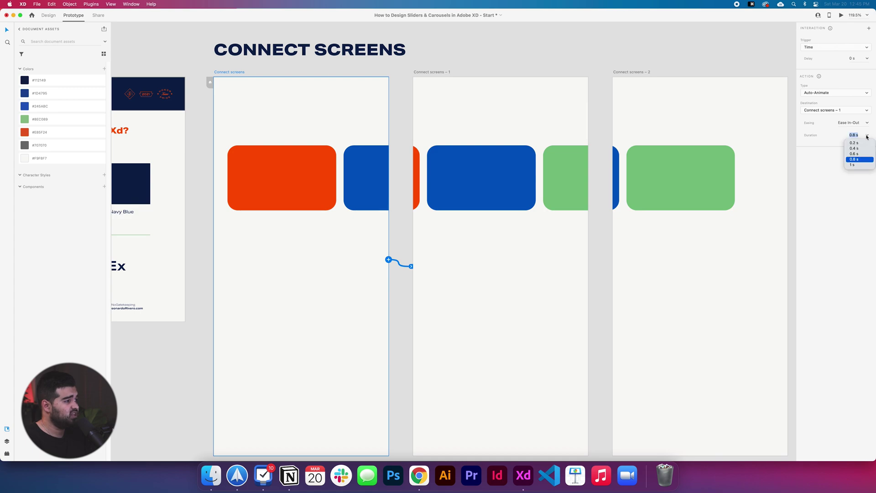
{"action": "left_click", "coordinate": [867, 155]}
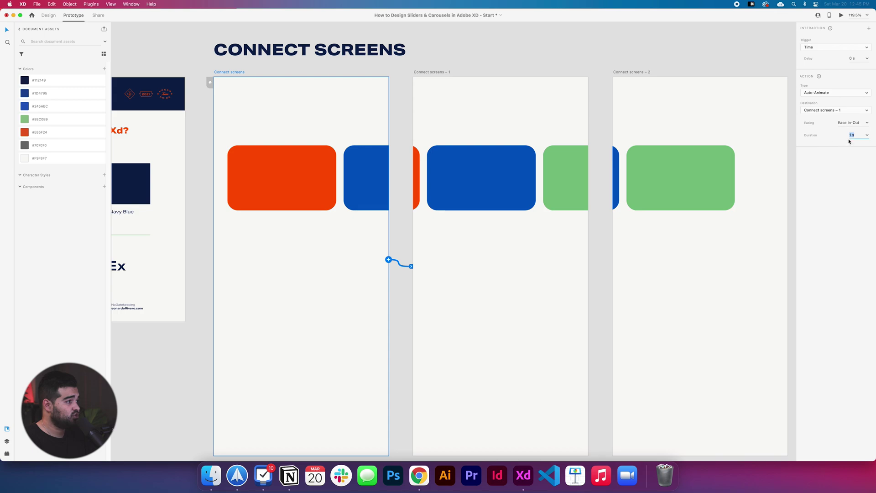
- Link Connect screens – 1 to Connect screens – 2 and preview the carousel from the first artboard
{"action": "left_click", "coordinate": [446, 76]}
{"action": "left_click_drag", "start_coordinate": [589, 259], "coordinate": [707, 294]}
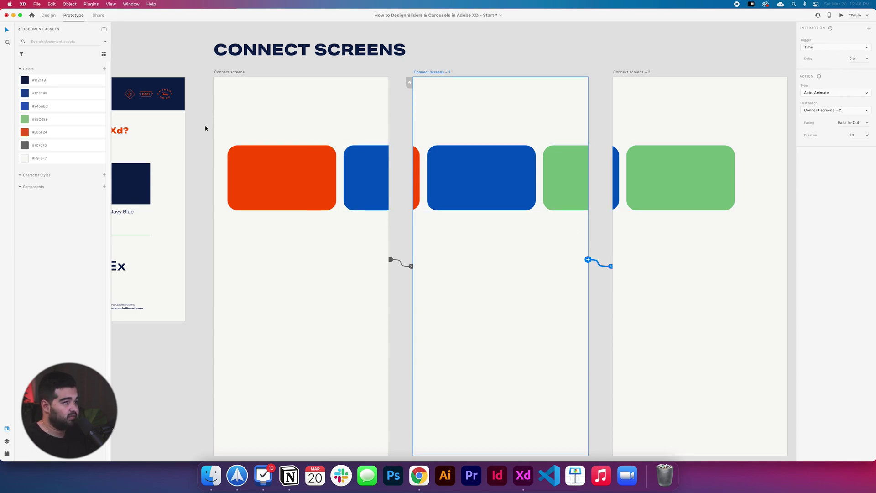
{"action": "left_click", "coordinate": [227, 72]}
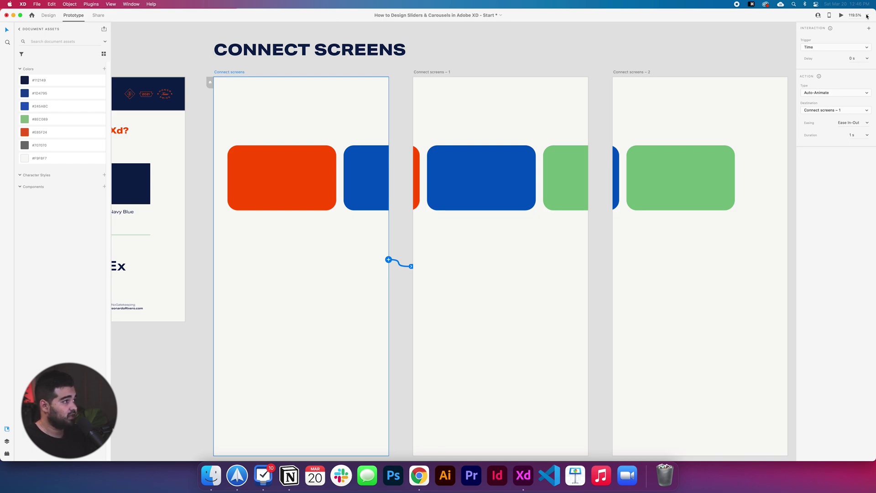
{"action": "left_click", "coordinate": [842, 16]}
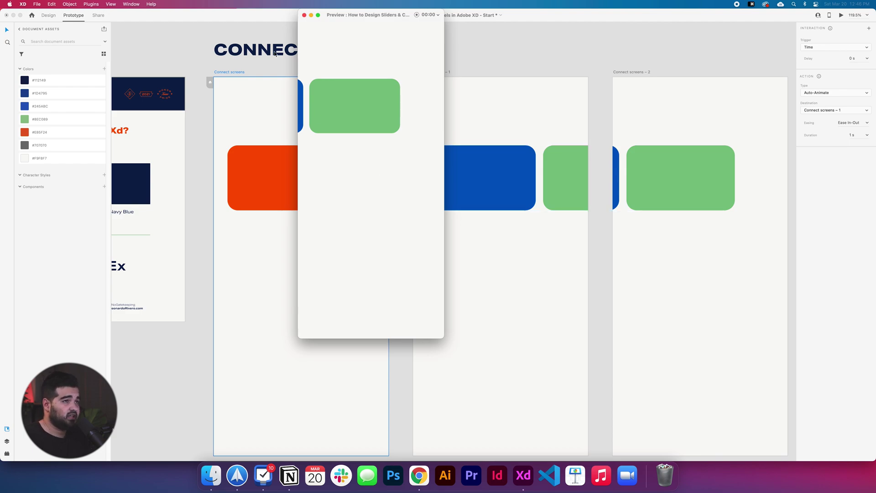
{"action": "left_click", "coordinate": [304, 15]}
- Link Connect screens – 2 back to the first Connect screens artboard with a 2 s animation duration
{"action": "left_click", "coordinate": [648, 79]}
{"action": "left_click_drag", "start_coordinate": [787, 259], "coordinate": [346, 239]}
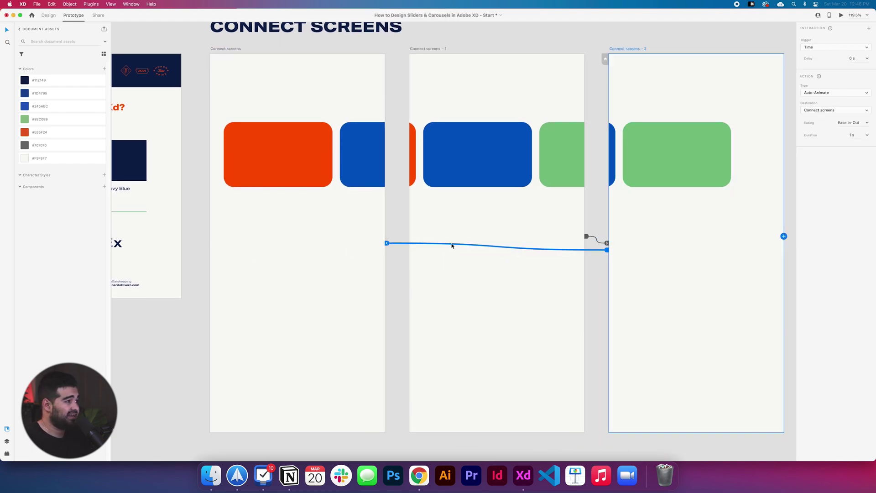
{"action": "left_click", "coordinate": [863, 135]}
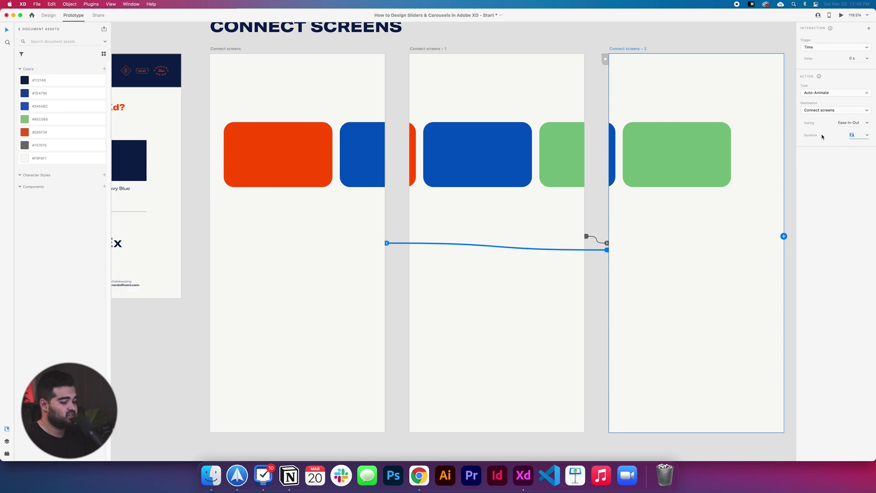
- Preview the looping carousel starting from the first Connect screens artboard, and close the preview
{"action": "left_click", "coordinate": [244, 53]}
{"action": "left_click", "coordinate": [224, 48]}
{"action": "key", "text": "super+Return"}
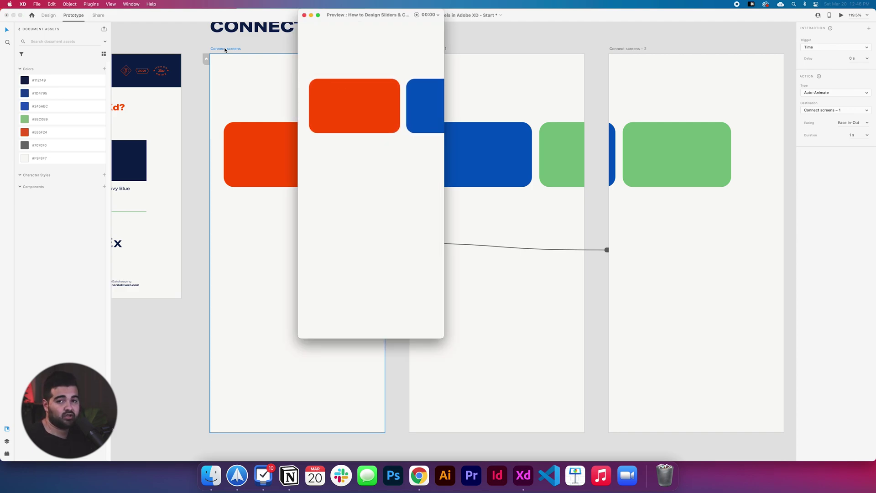
{"action": "left_click", "coordinate": [304, 15]}
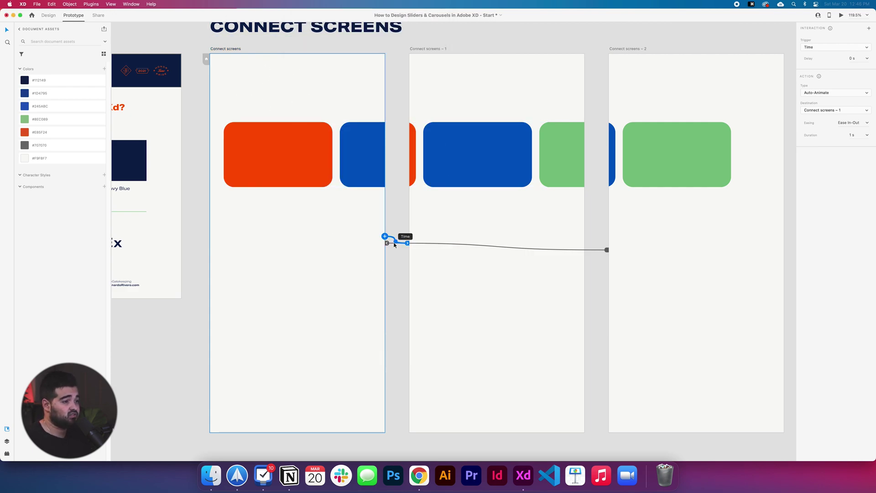
- Set the Time trigger delay to 2 s on the connections between the carousel artboards
{"action": "left_click", "coordinate": [851, 59]}
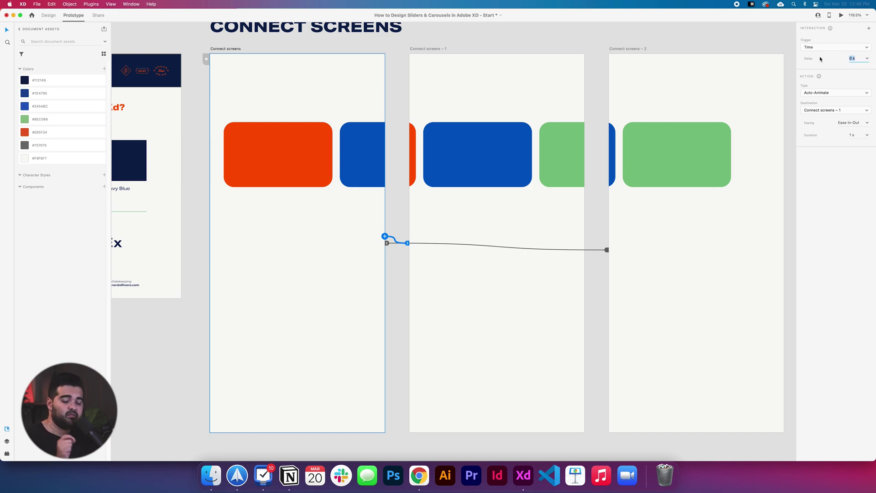
{"action": "left_click", "coordinate": [607, 244]}
{"action": "left_click", "coordinate": [725, 246]}
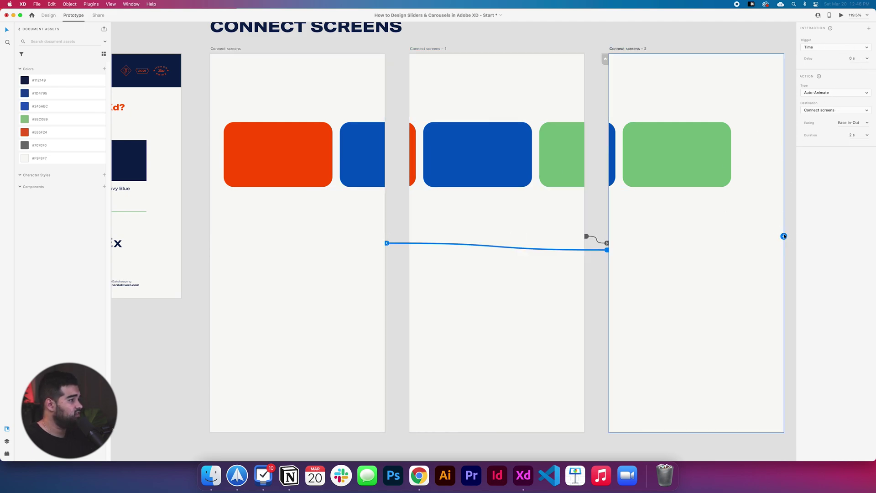
{"action": "left_click", "coordinate": [830, 61]}
{"action": "type", "text": "2"}
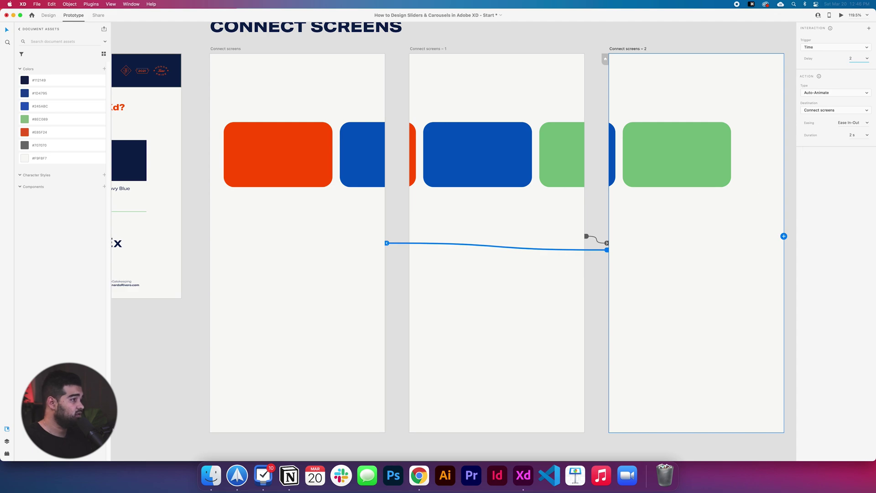
- Play the delayed carousel prototype from the first Connect screens artboard and close the preview
{"action": "left_click", "coordinate": [225, 49]}
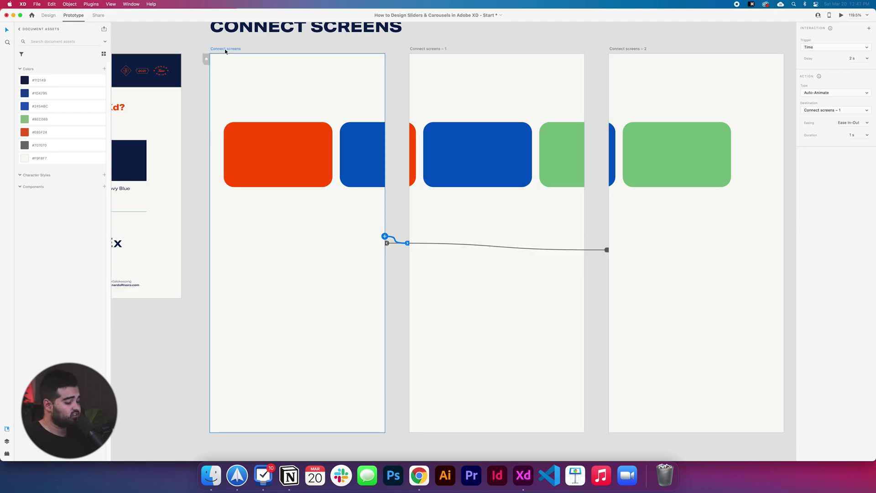
{"action": "key", "text": "super+Return"}
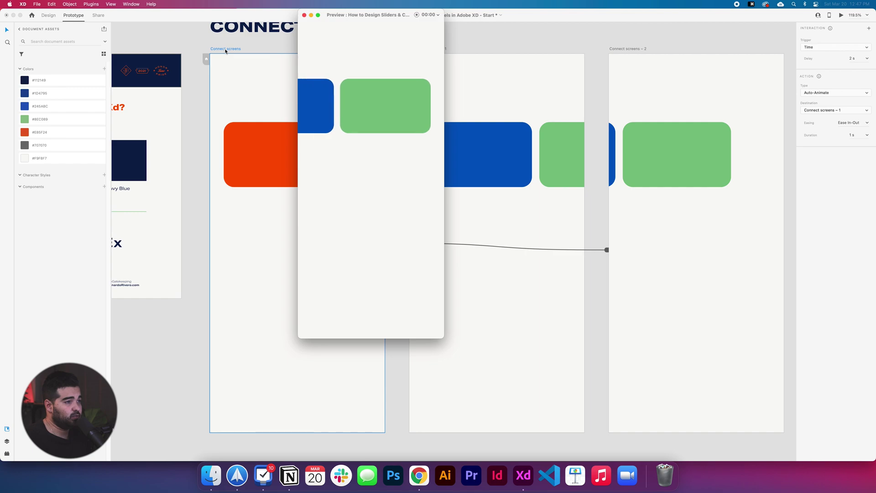
{"action": "left_click", "coordinate": [304, 15]}
- In Design mode, copy the card group from the first Connect screens artboard into the Click to progress artboard
{"action": "scroll", "coordinate": [391, 337], "scroll_direction": "down", "scroll_amount": 10}
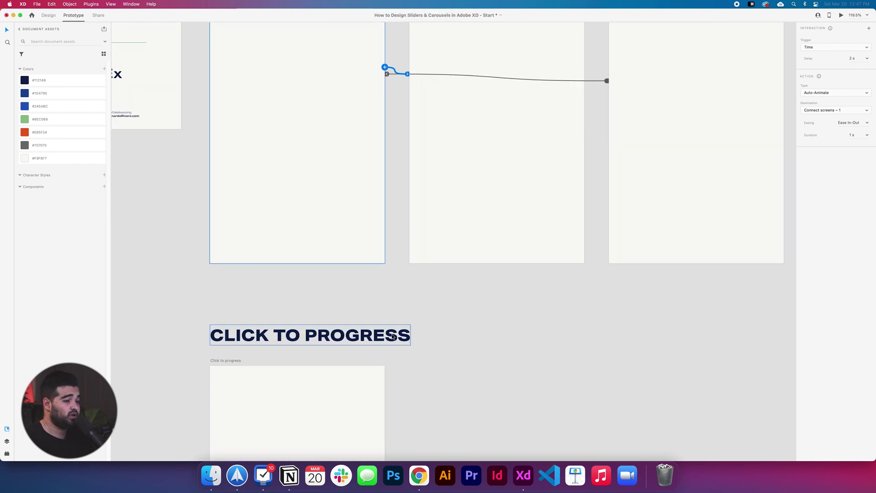
{"action": "scroll", "coordinate": [392, 336], "scroll_direction": "down", "scroll_amount": 3}
{"action": "scroll", "coordinate": [393, 336], "scroll_direction": "down", "scroll_amount": 1}
{"action": "scroll", "coordinate": [396, 335], "scroll_direction": "down", "scroll_amount": 5}
{"action": "left_click_drag", "start_coordinate": [434, 254], "coordinate": [481, 341]}
{"action": "left_click", "coordinate": [415, 92]}
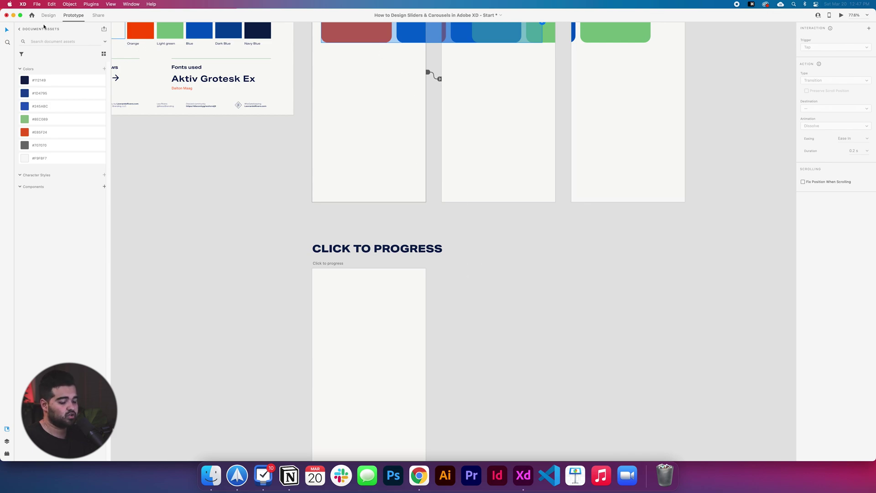
{"action": "key", "text": "alt+1"}
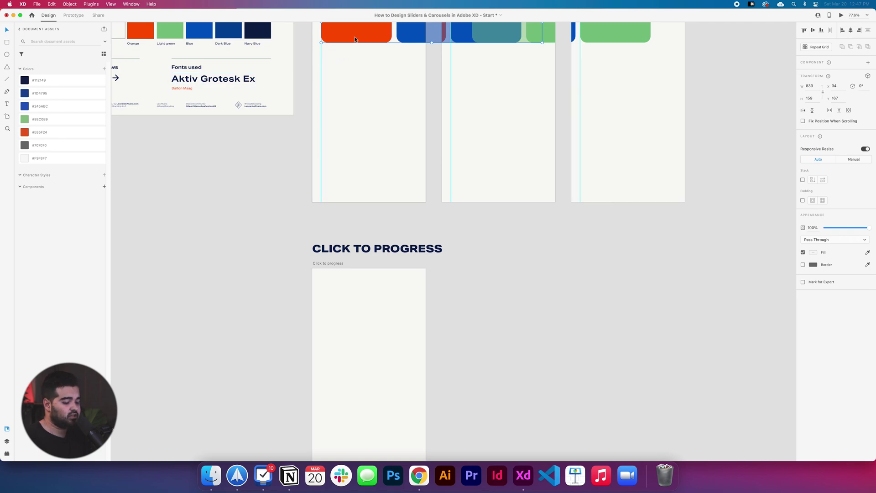
{"action": "key", "text": "super+c"}
{"action": "left_click", "coordinate": [331, 396]}
{"action": "scroll", "coordinate": [355, 209], "scroll_direction": "down", "scroll_amount": 4}
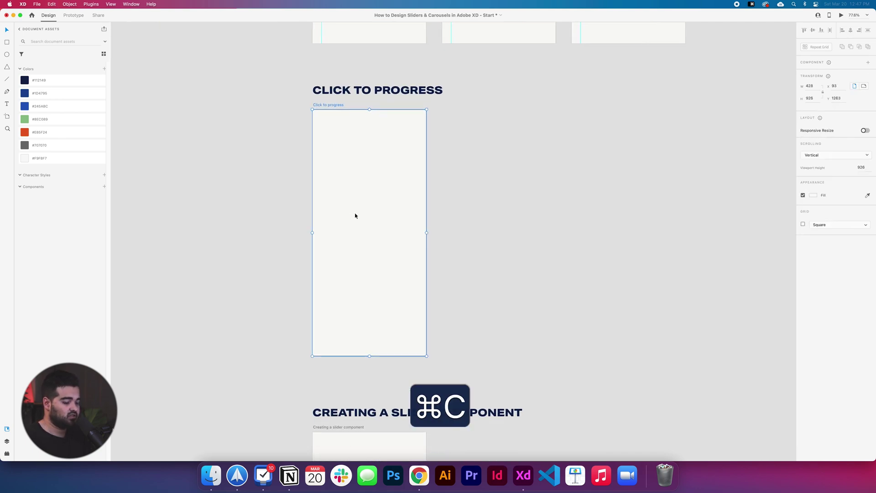
{"action": "key", "text": "super+v"}
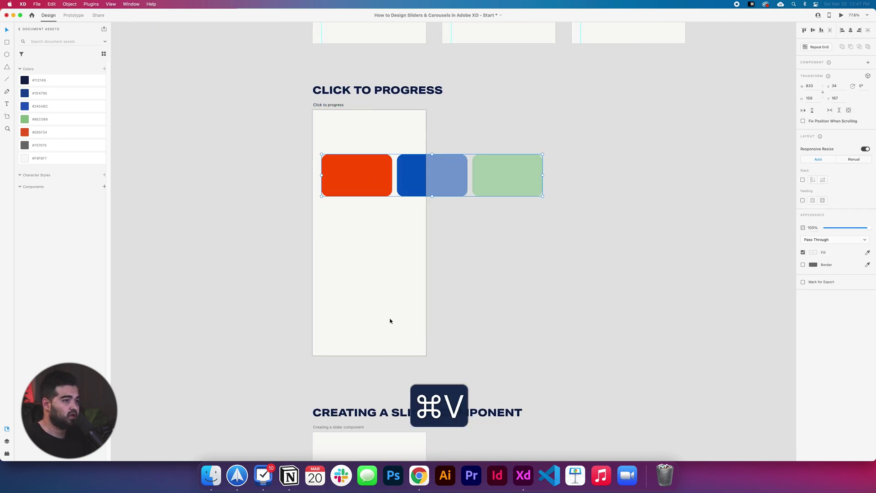
- Add a vertical guide to the Click to progress artboard, aligned with the orange card's left edge
{"action": "left_click", "coordinate": [378, 321]}
{"action": "scroll", "coordinate": [378, 321], "scroll_direction": "up", "scroll_amount": 5}
{"action": "scroll", "coordinate": [328, 280], "scroll_direction": "down", "scroll_amount": 4}
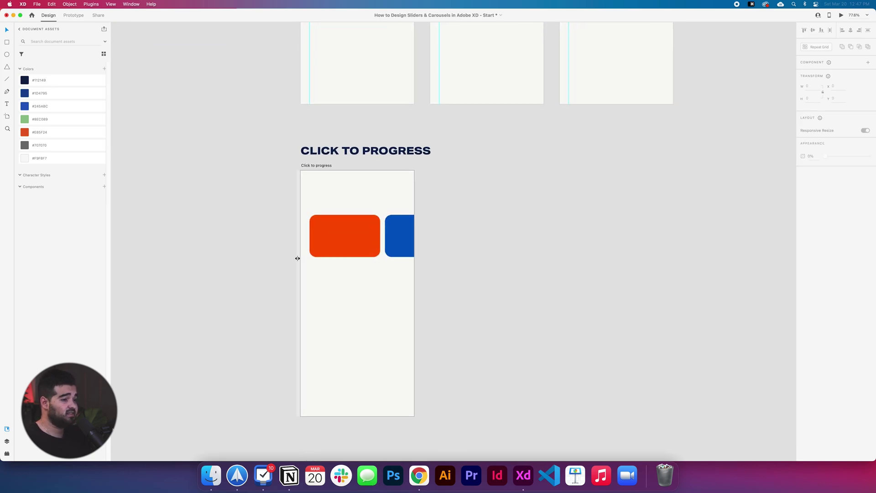
{"action": "left_click_drag", "start_coordinate": [300, 258], "coordinate": [309, 257]}
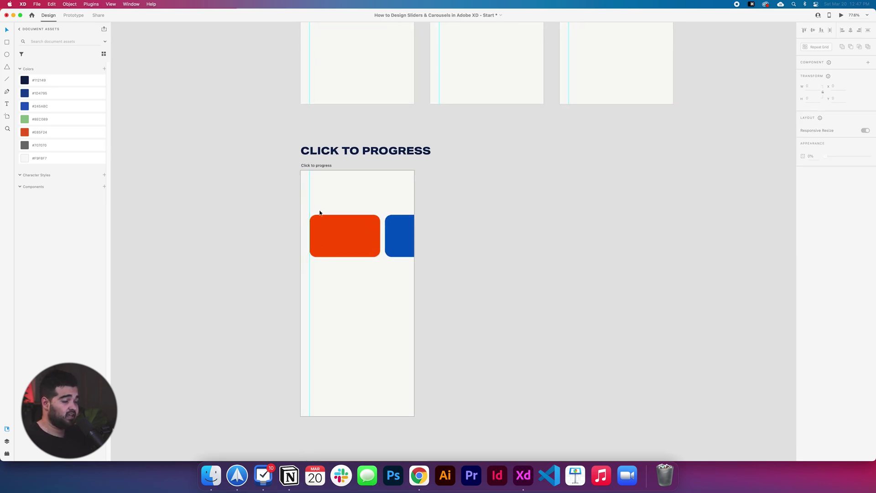
- Scale down the card group on the Click to progress artboard, leaving a gap between the guide and the orange card
{"action": "scroll", "coordinate": [318, 212], "scroll_direction": "up", "scroll_amount": 5}
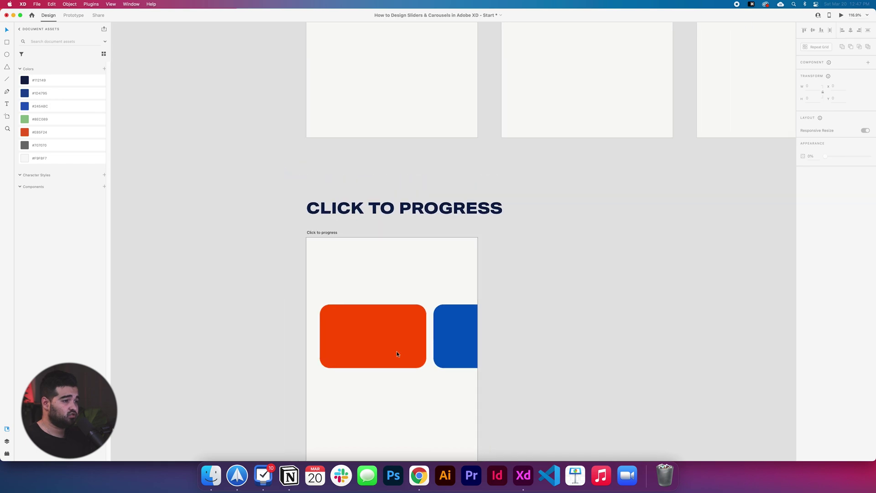
{"action": "scroll", "coordinate": [403, 404], "scroll_direction": "up", "scroll_amount": 3}
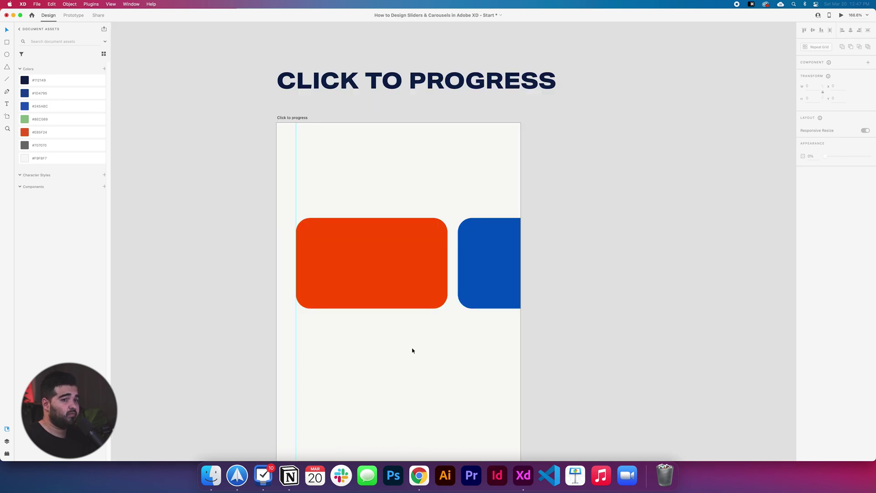
{"action": "left_click", "coordinate": [330, 221]}
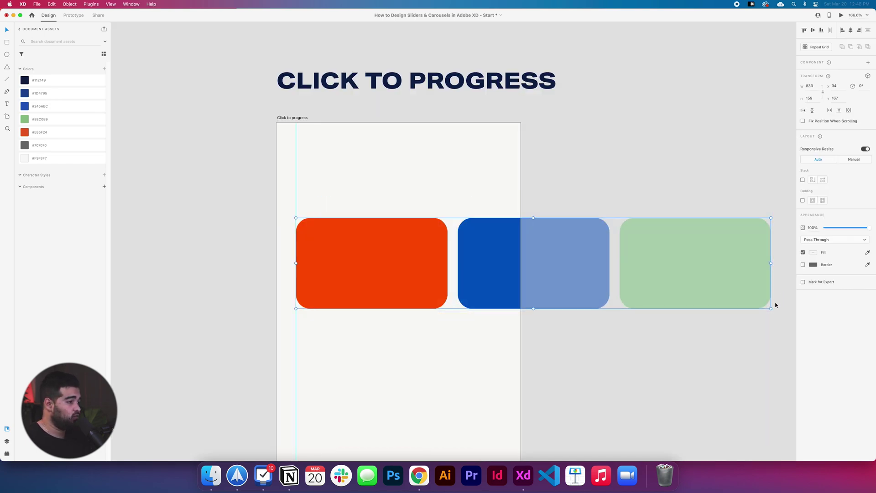
{"action": "left_click_drag", "start_coordinate": [771, 308], "coordinate": [642, 283]}
{"action": "left_click", "coordinate": [473, 333]}
- Copy both arrows from the style sheet to the Click to progress artboard, placing them above the cards
{"action": "scroll", "coordinate": [474, 333], "scroll_direction": "down", "scroll_amount": 3}
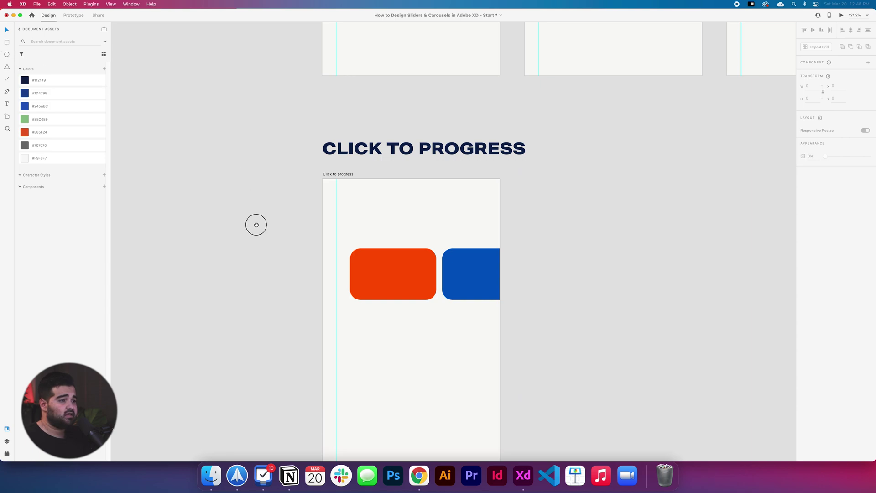
{"action": "scroll", "coordinate": [263, 264], "scroll_direction": "up", "scroll_amount": 5}
{"action": "scroll", "coordinate": [270, 307], "scroll_direction": "down", "scroll_amount": 3}
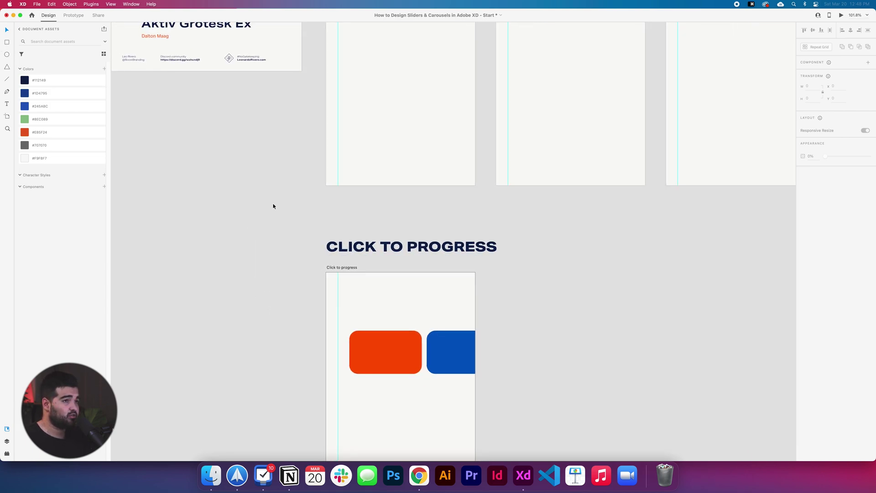
{"action": "scroll", "coordinate": [272, 206], "scroll_direction": "up", "scroll_amount": 5}
{"action": "scroll", "coordinate": [272, 205], "scroll_direction": "left", "scroll_amount": 5}
{"action": "left_click", "coordinate": [206, 100]}
{"action": "left_click", "coordinate": [224, 100], "text": "shift"}
{"action": "left_click_drag", "start_coordinate": [227, 101], "coordinate": [575, 380]}
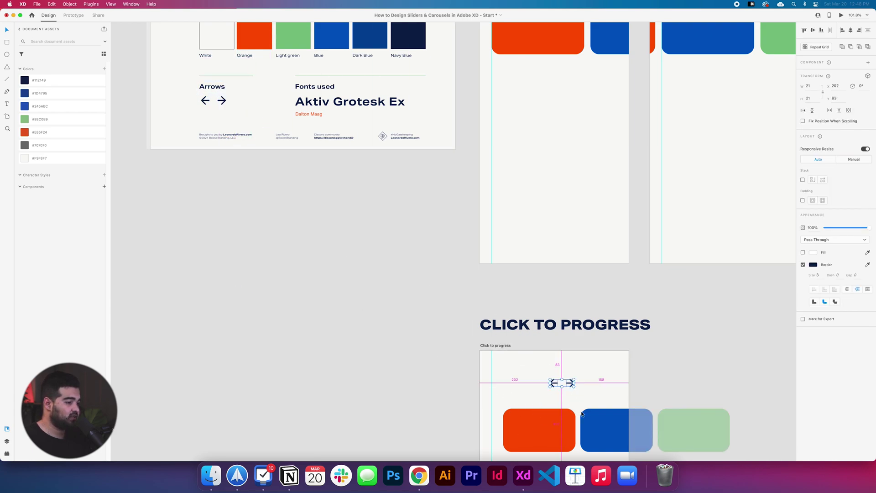
- Draw a rectangle about 58 wide at the artboard's left edge beside the orange card, and set its height to 200
{"action": "scroll", "coordinate": [518, 199], "scroll_direction": "down", "scroll_amount": 5}
{"action": "scroll", "coordinate": [483, 237], "scroll_direction": "up", "scroll_amount": 5}
{"action": "scroll", "coordinate": [511, 313], "scroll_direction": "up", "scroll_amount": 3}
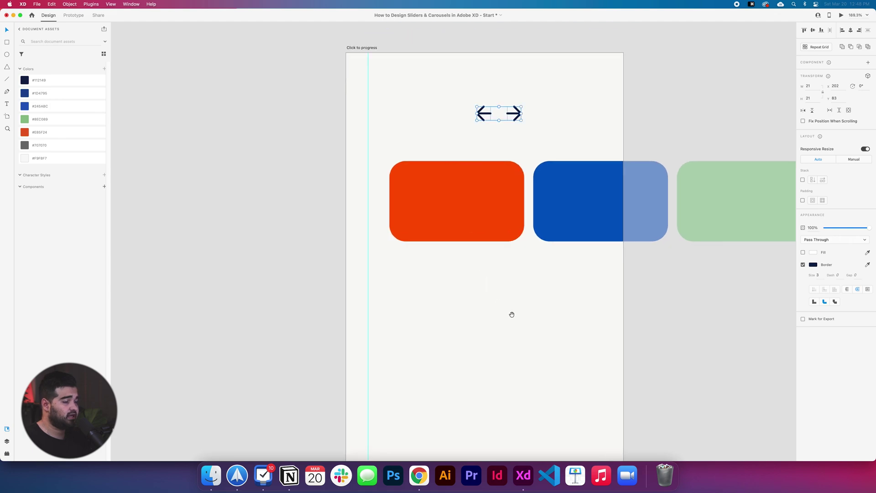
{"action": "left_click", "coordinate": [319, 157]}
{"action": "mouse_move", "coordinate": [318, 139]}
{"action": "left_mouse_down"}
{"action": "mouse_move", "coordinate": [349, 276]}
{"action": "mouse_move", "coordinate": [356, 272]}
{"action": "left_mouse_up"}
{"action": "left_click", "coordinate": [812, 98]}
{"action": "type", "text": "200"}
{"action": "key", "text": "Return"}
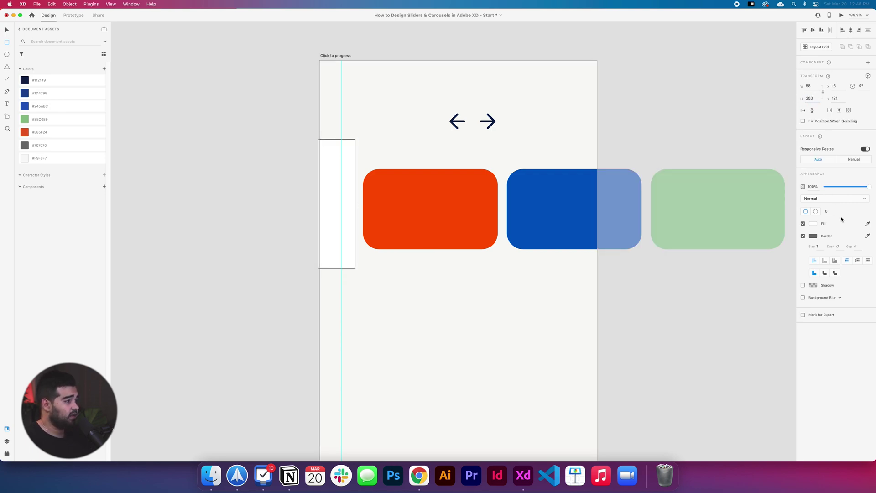
- Snap the rectangle to the artboard's left edge at X 0 and give it a borderless #F9F8F7 fill
{"action": "left_click", "coordinate": [803, 236]}
{"action": "left_click_drag", "start_coordinate": [328, 212], "coordinate": [330, 212]}
{"action": "left_click", "coordinate": [27, 163]}
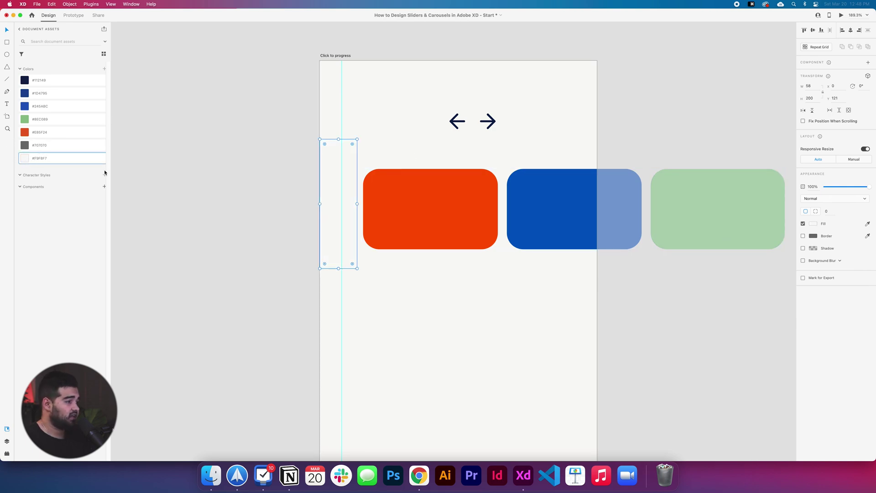
- Show the edge rectangle's fill colour in Hex format and copy its #F9F8F7 value
{"action": "left_click", "coordinate": [813, 224]}
{"action": "left_click", "coordinate": [737, 251]}
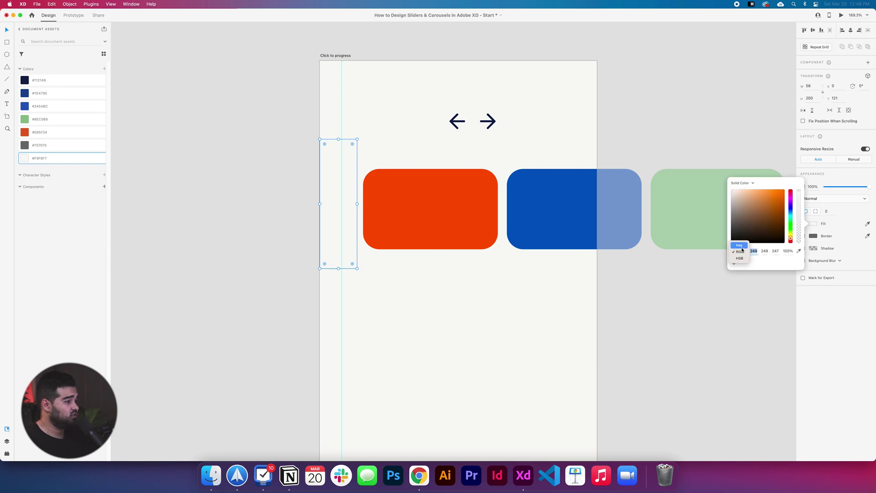
{"action": "left_click", "coordinate": [737, 243]}
{"action": "left_click", "coordinate": [767, 251]}
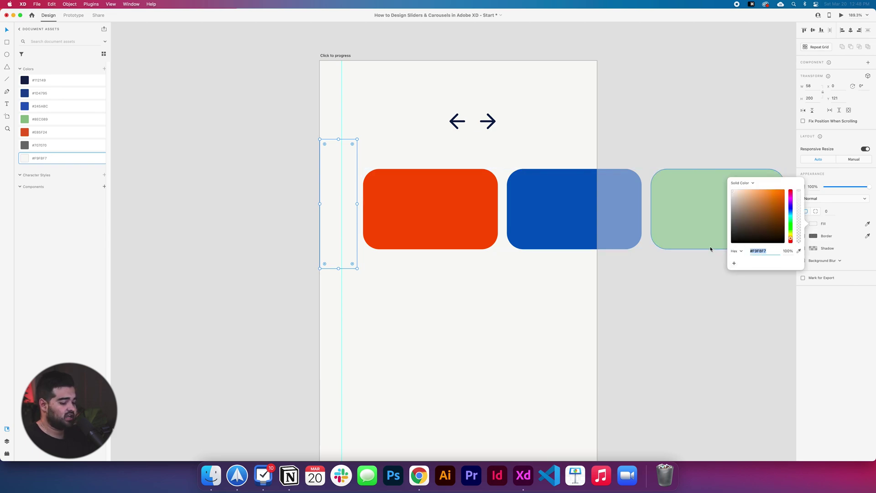
{"action": "key", "text": "super+c"}
- Change the rectangle's fill to a linear gradient and turn it to run horizontally, with the grey stop near the artboard's left edge
{"action": "left_click", "coordinate": [743, 183]}
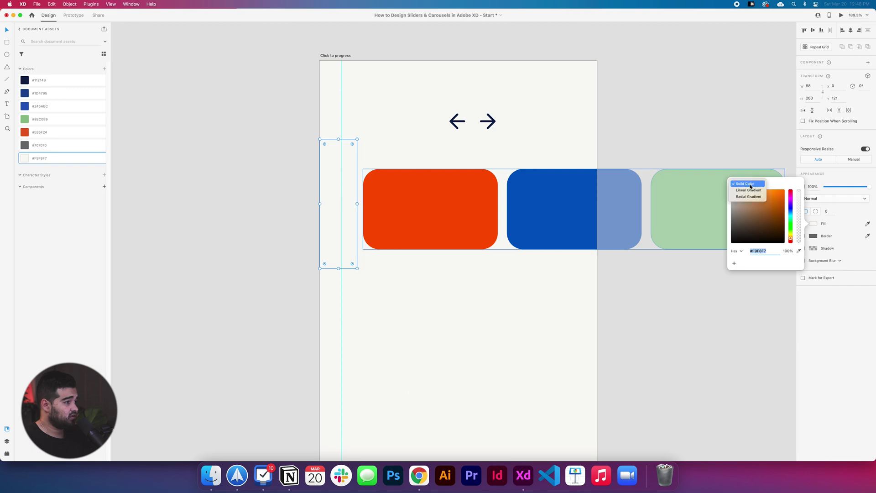
{"action": "left_click", "coordinate": [755, 191]}
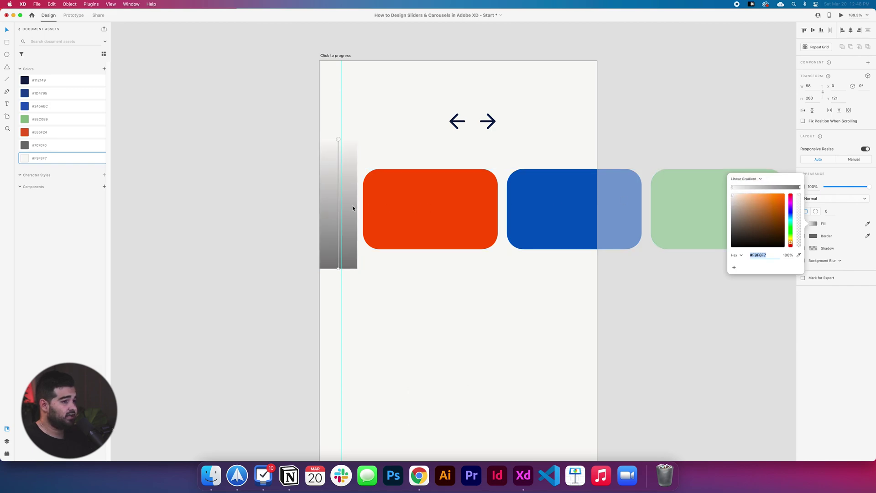
{"action": "left_click_drag", "start_coordinate": [338, 143], "coordinate": [403, 268]}
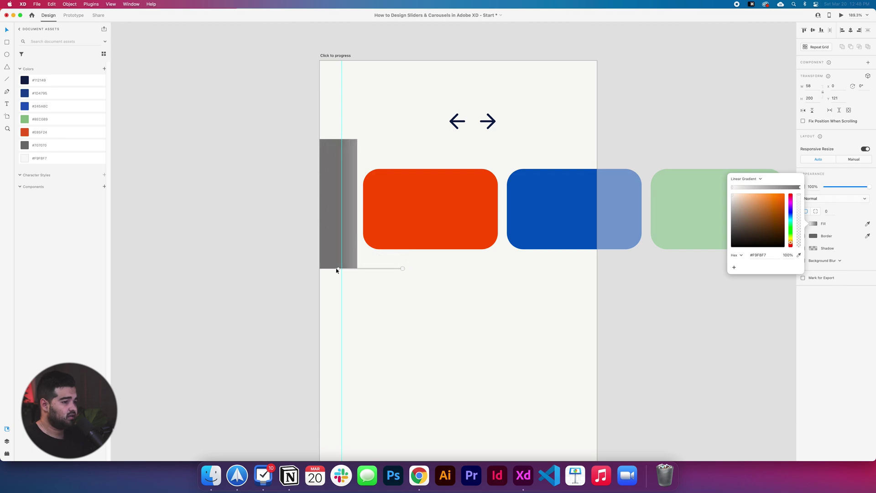
{"action": "mouse_move", "coordinate": [338, 270]}
{"action": "left_mouse_down"}
{"action": "mouse_move", "coordinate": [313, 266]}
{"action": "mouse_move", "coordinate": [325, 269]}
{"action": "left_mouse_up"}
{"action": "left_click_drag", "start_coordinate": [403, 268], "coordinate": [357, 268]}
{"action": "left_click", "coordinate": [325, 269]}
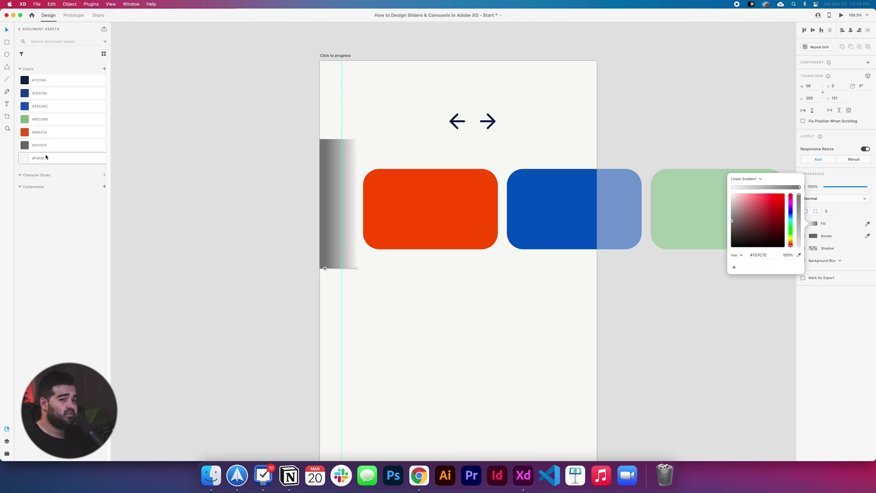
- Sample the artboard background #F9F8F7 for the grey gradient stop and reduce that stop's opacity to transparent
{"action": "left_click", "coordinate": [773, 257]}
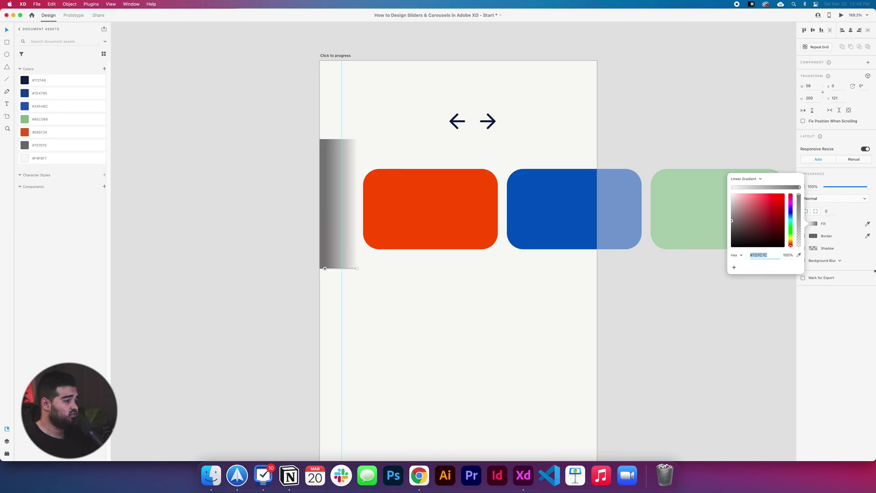
{"action": "left_click", "coordinate": [799, 255]}
{"action": "left_click", "coordinate": [496, 146]}
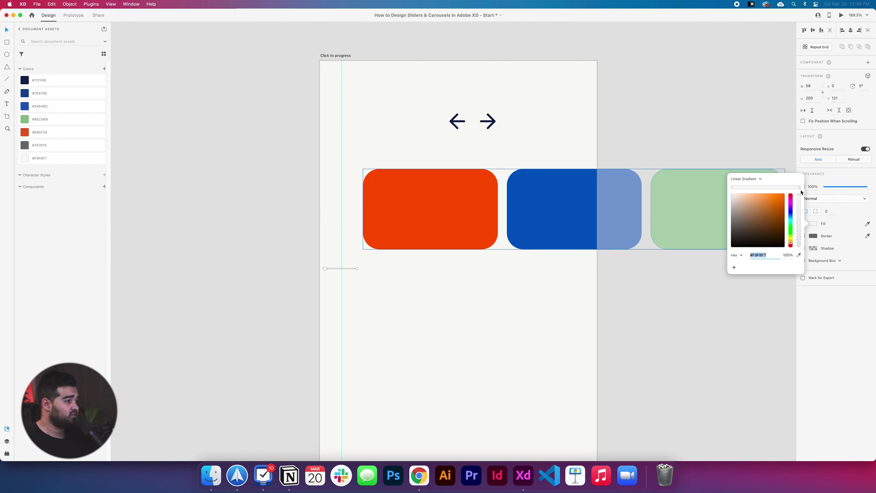
{"action": "left_click", "coordinate": [799, 255]}
{"action": "left_click", "coordinate": [465, 317]}
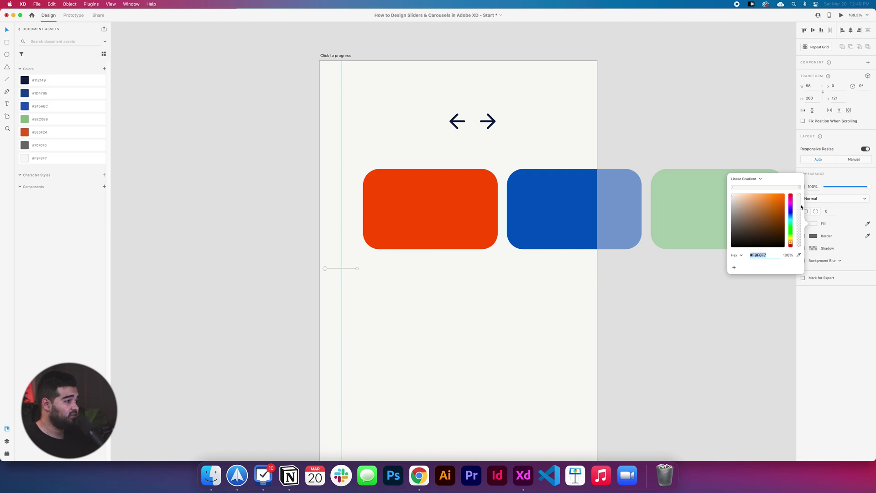
{"action": "left_click_drag", "start_coordinate": [800, 198], "coordinate": [800, 254]}
- Flip the gradient rectangle horizontally over the orange card and place it against the artboard's left edge at X 0, Y 129
{"action": "left_click_drag", "start_coordinate": [334, 239], "coordinate": [395, 245]}
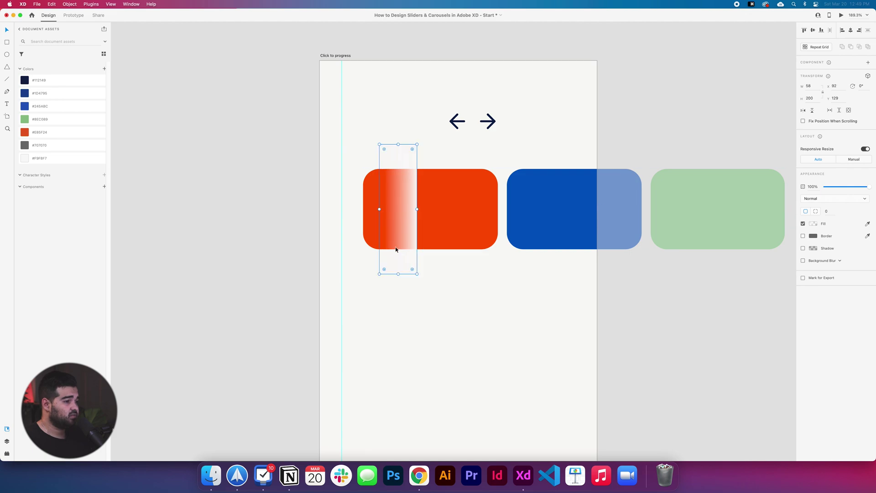
{"action": "left_click", "coordinate": [805, 111]}
{"action": "left_click_drag", "start_coordinate": [394, 251], "coordinate": [334, 253]}
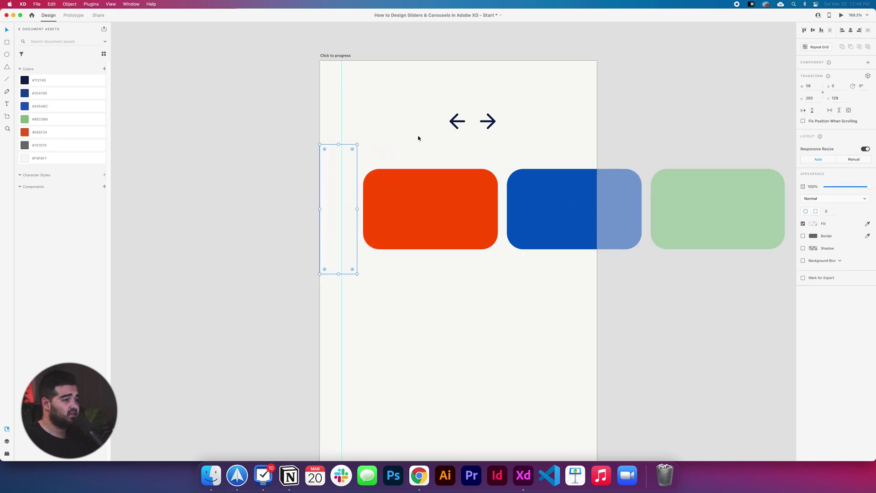
- Center the left-pointing arrow on the gradient rectangle both ways, and send the rectangle behind the arrow
{"action": "left_click_drag", "start_coordinate": [450, 120], "coordinate": [335, 212]}
{"action": "left_click", "coordinate": [335, 246], "text": "shift"}
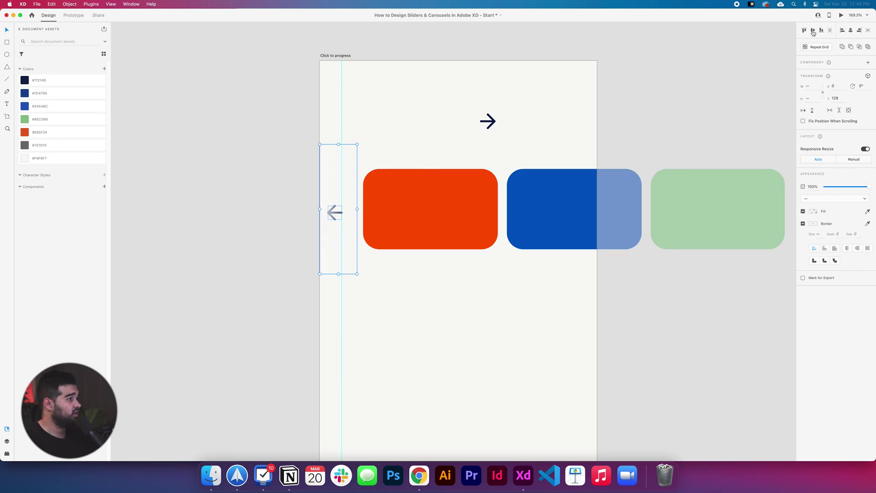
{"action": "left_click", "coordinate": [850, 31]}
{"action": "left_click", "coordinate": [820, 30]}
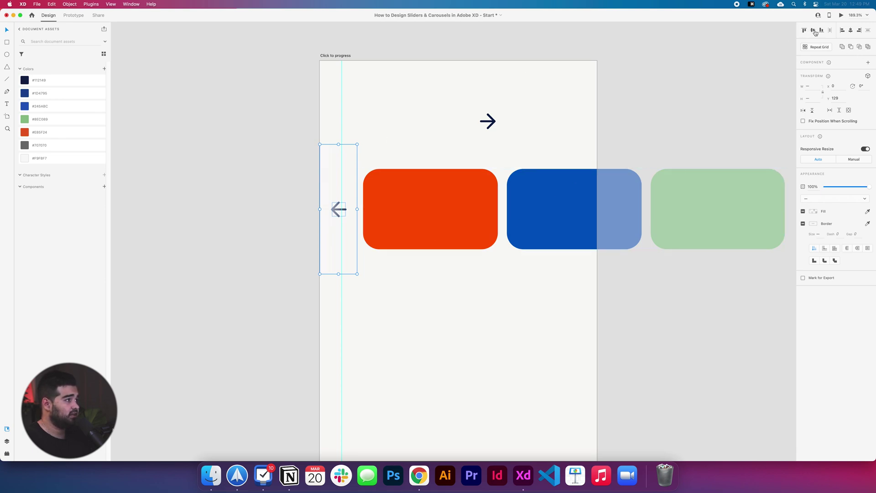
{"action": "left_click", "coordinate": [329, 257]}
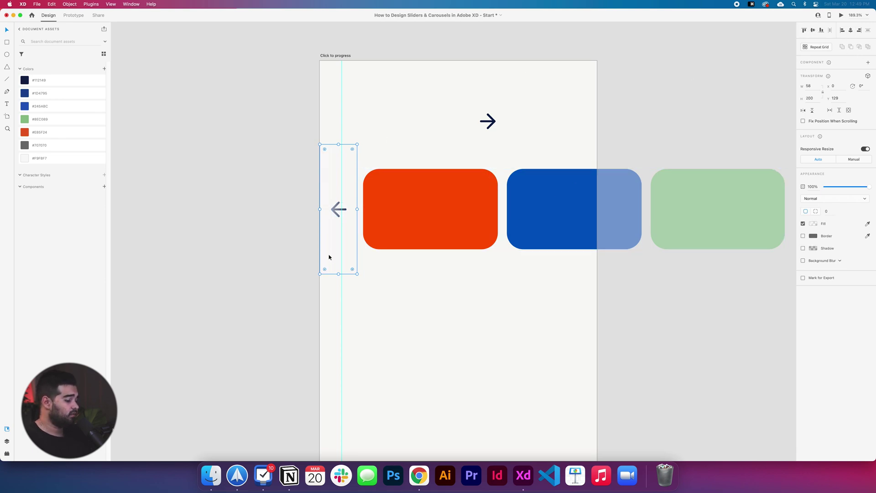
{"action": "key", "text": "shift+super+bracketleft"}
- Group the left arrow with its gradient rectangle and bring the group to the front
{"action": "left_click_drag", "start_coordinate": [314, 317], "coordinate": [347, 173]}
{"action": "key", "text": "super+g"}
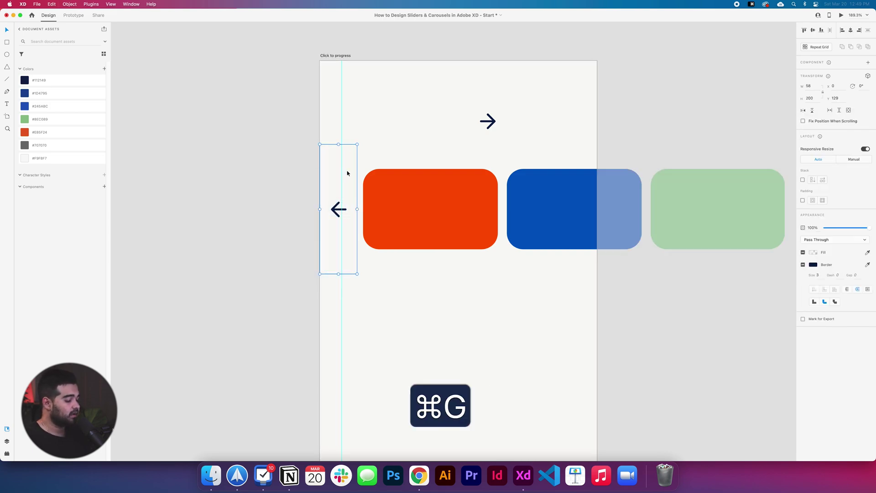
{"action": "right_click", "coordinate": [347, 173]}
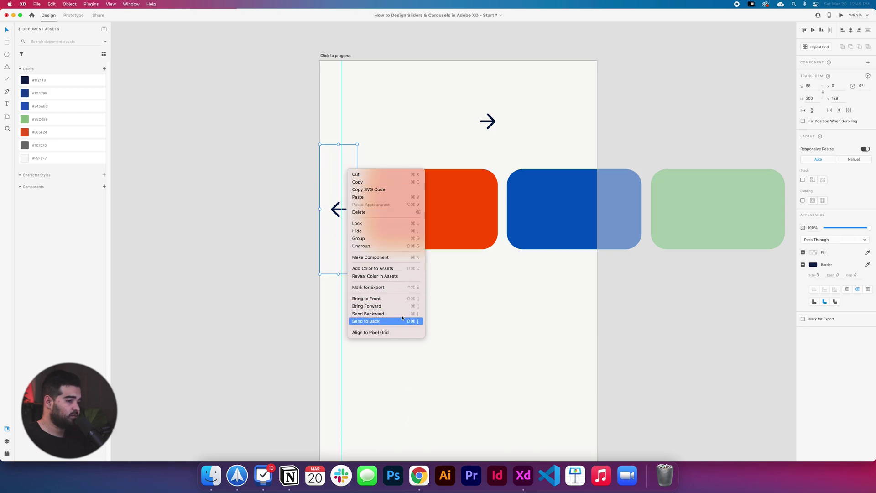
{"action": "left_click", "coordinate": [403, 299]}
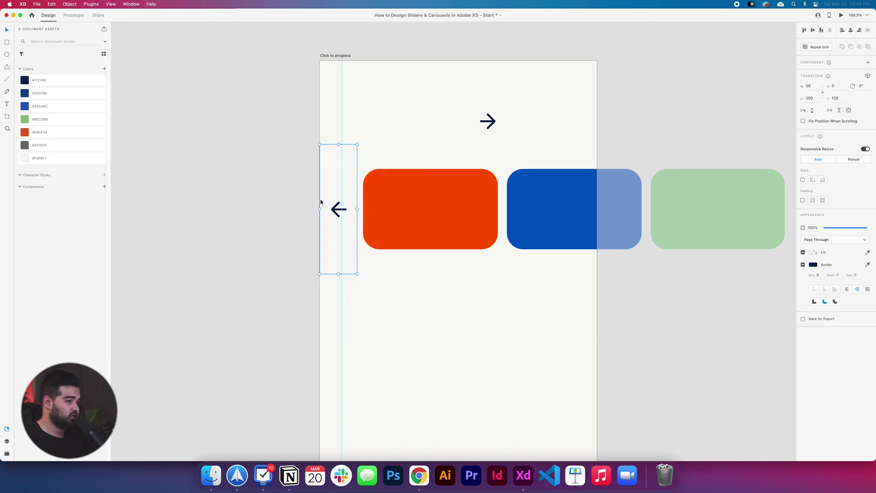
- Duplicate the arrow group to the artboard's right edge at X 370, flip it horizontally, and delete the spare arrow above the cards
{"action": "left_click_drag", "start_coordinate": [333, 245], "coordinate": [573, 253]}
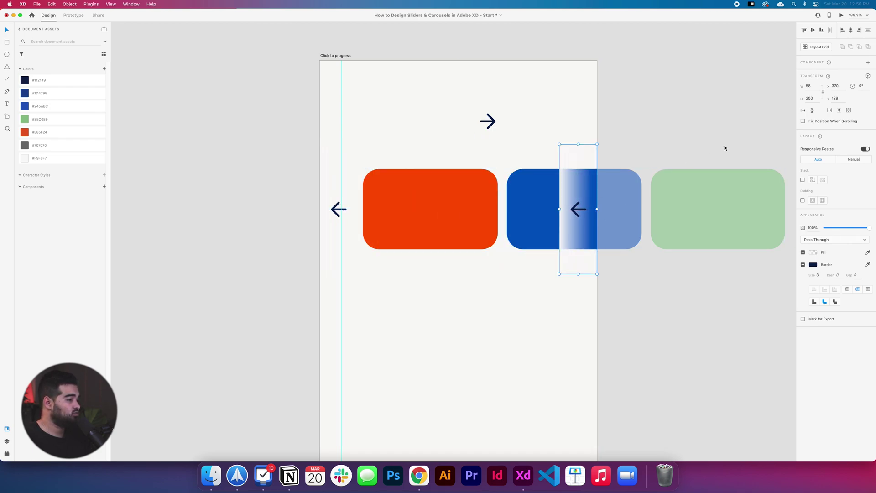
{"action": "left_click", "coordinate": [803, 111]}
{"action": "left_click_drag", "start_coordinate": [479, 88], "coordinate": [514, 136]}
{"action": "key", "text": "Delete"}
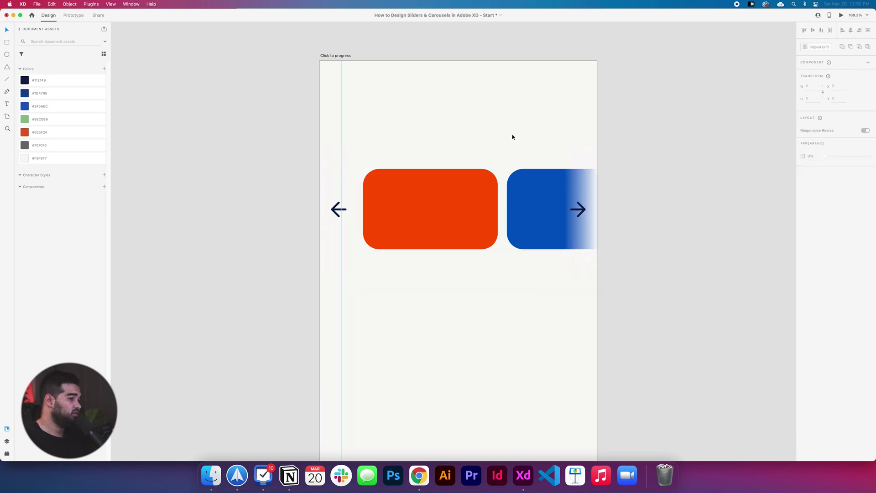
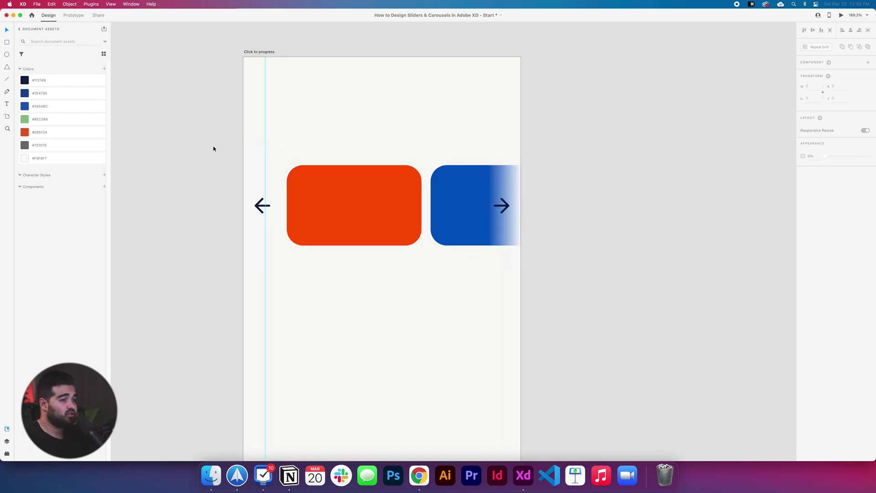
- Add a vertical guide at the orange card's left edge and duplicate the Click to progress artboard twice to its right
{"action": "left_click", "coordinate": [243, 97]}
{"action": "left_click_drag", "start_coordinate": [243, 97], "coordinate": [286, 104]}
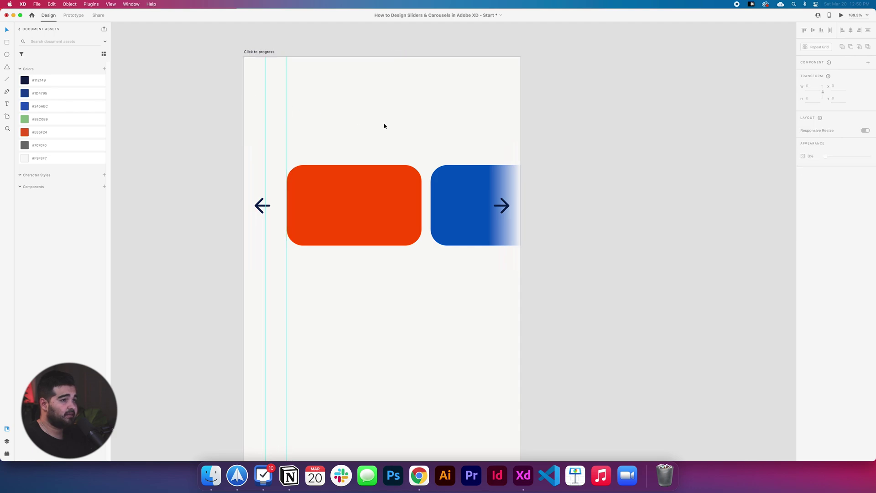
{"action": "scroll", "coordinate": [384, 125], "scroll_direction": "down", "scroll_amount": 5}
{"action": "left_click_drag", "start_coordinate": [237, 133], "coordinate": [563, 162]}
{"action": "left_click", "coordinate": [444, 245]}
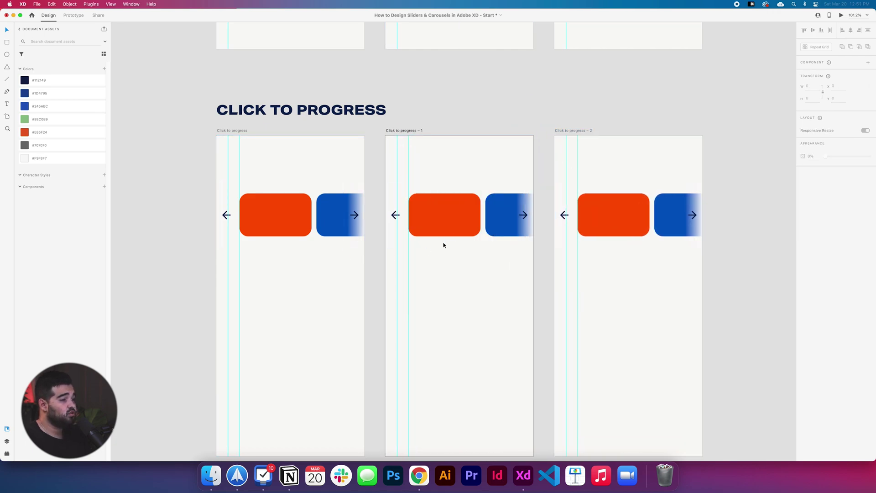
- Shift the card groups so the blue card on Click to progress – 1 and the green card on Click to progress – 2 start at the second guide
{"action": "left_click", "coordinate": [462, 220]}
{"action": "left_click_drag", "start_coordinate": [462, 220], "coordinate": [384, 219]}
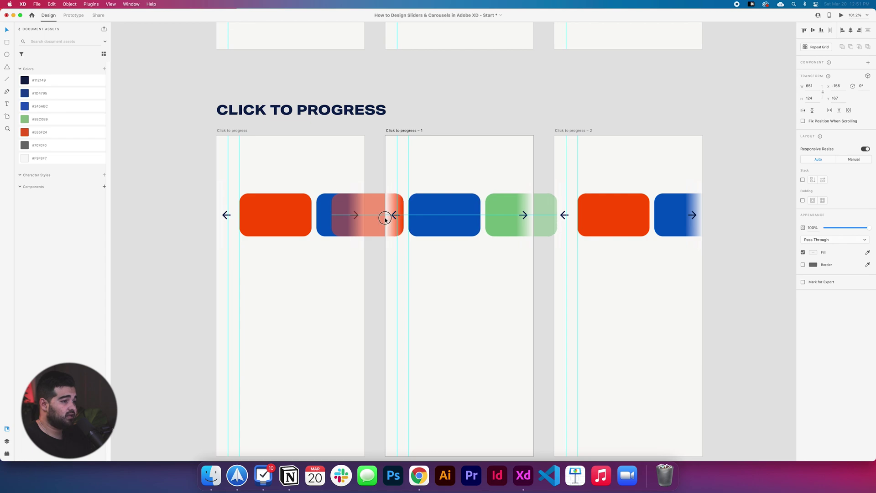
{"action": "scroll", "coordinate": [385, 219], "scroll_direction": "up", "scroll_amount": 5}
{"action": "scroll", "coordinate": [395, 191], "scroll_direction": "down", "scroll_amount": 4}
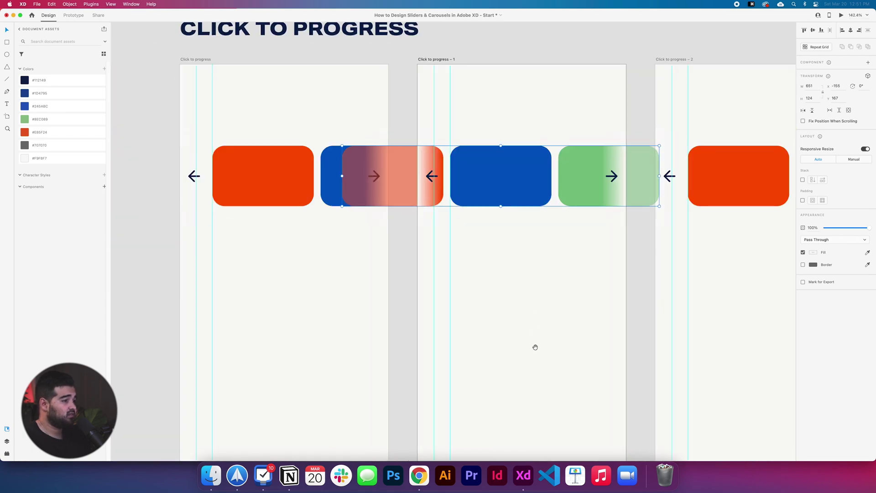
{"action": "left_click_drag", "start_coordinate": [536, 347], "coordinate": [363, 366]}
{"action": "left_click", "coordinate": [566, 199]}
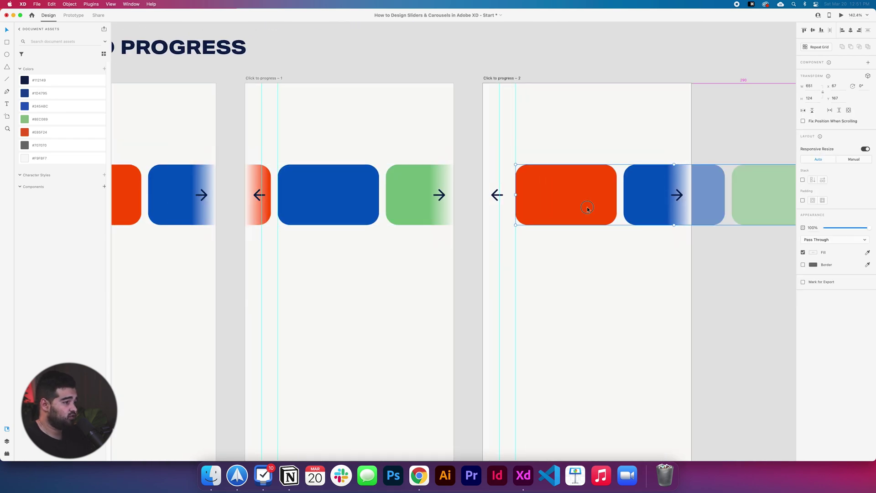
{"action": "left_click_drag", "start_coordinate": [587, 208], "coordinate": [370, 219]}
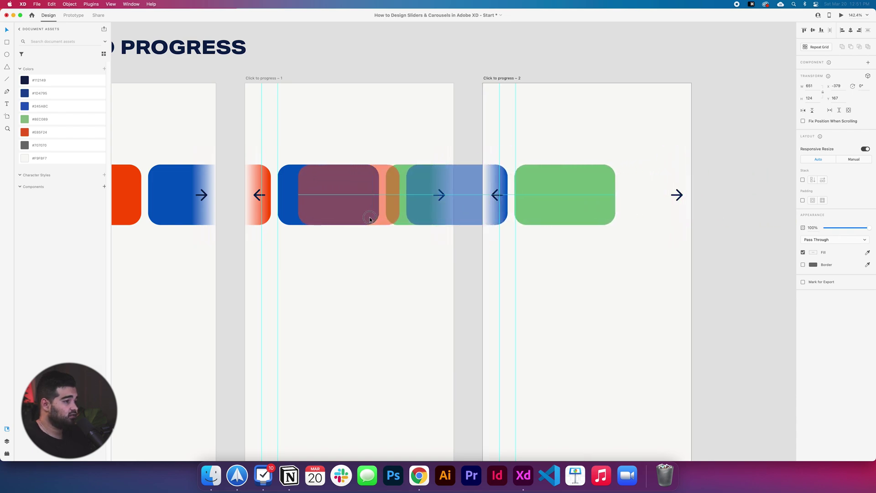
{"action": "left_click", "coordinate": [604, 302]}
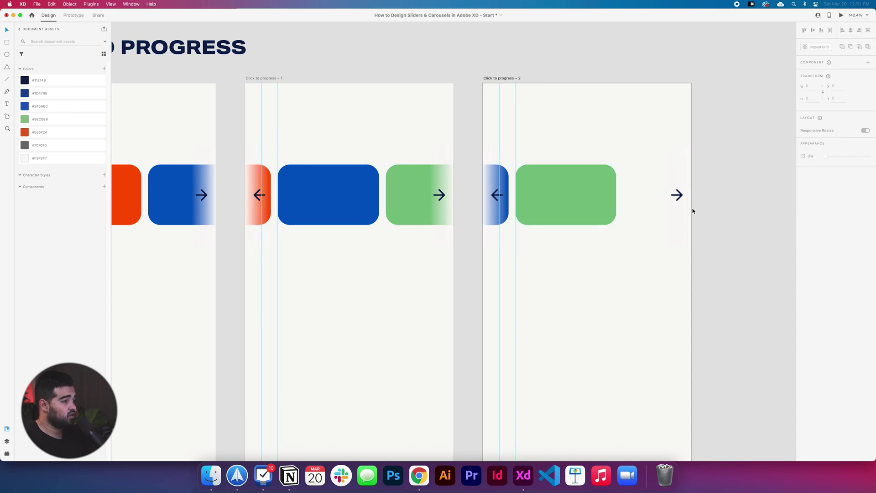
- Lower the opacity of the right arrow on Click to progress – 2 so it looks disabled
{"action": "left_click", "coordinate": [678, 196]}
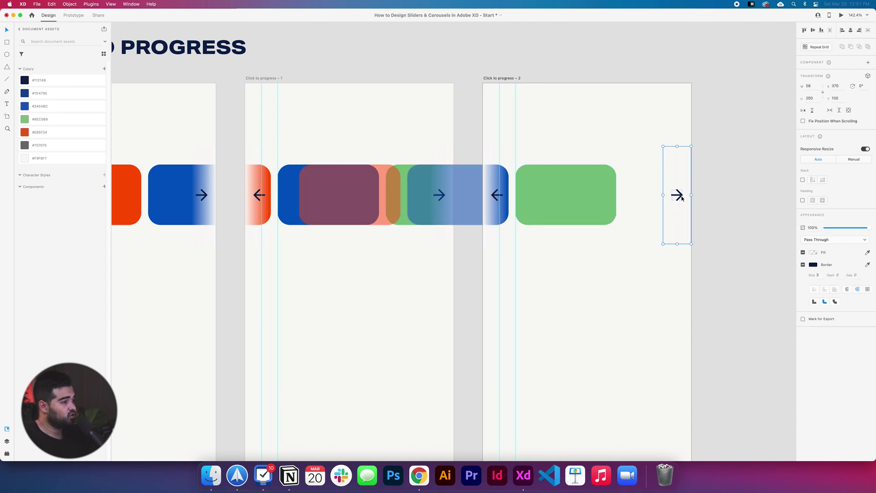
{"action": "double_click", "coordinate": [679, 196]}
{"action": "left_click_drag", "start_coordinate": [867, 221], "coordinate": [831, 225]}
{"action": "left_click", "coordinate": [775, 245]}
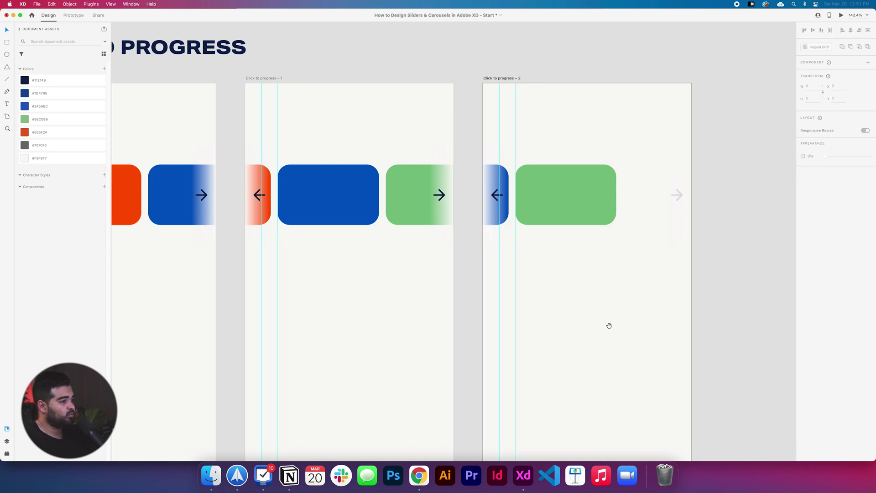
- Lower the opacity of the left arrow on the first Click to progress artboard so it looks disabled
{"action": "scroll", "coordinate": [609, 324], "scroll_direction": "left", "scroll_amount": 5}
{"action": "left_click", "coordinate": [160, 184]}
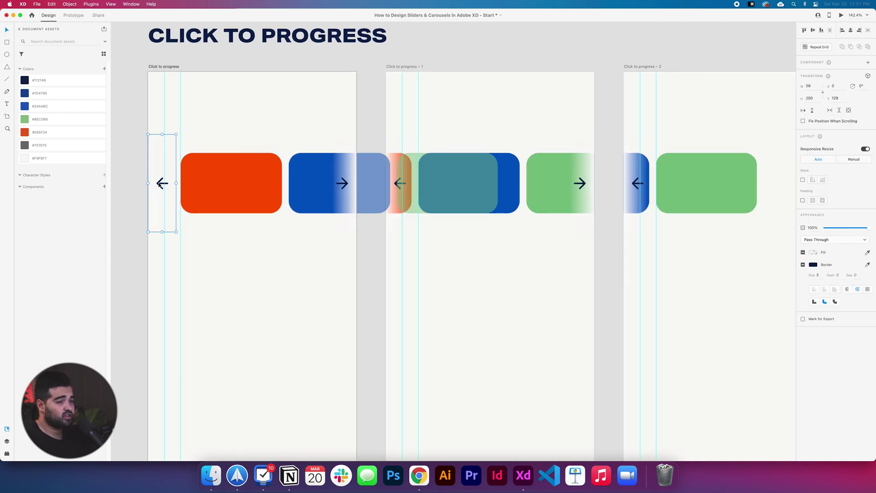
{"action": "double_click", "coordinate": [159, 185]}
{"action": "left_click_drag", "start_coordinate": [849, 221], "coordinate": [832, 229]}
{"action": "scroll", "coordinate": [366, 286], "scroll_direction": "down", "scroll_amount": 5}
{"action": "left_click", "coordinate": [354, 217]}
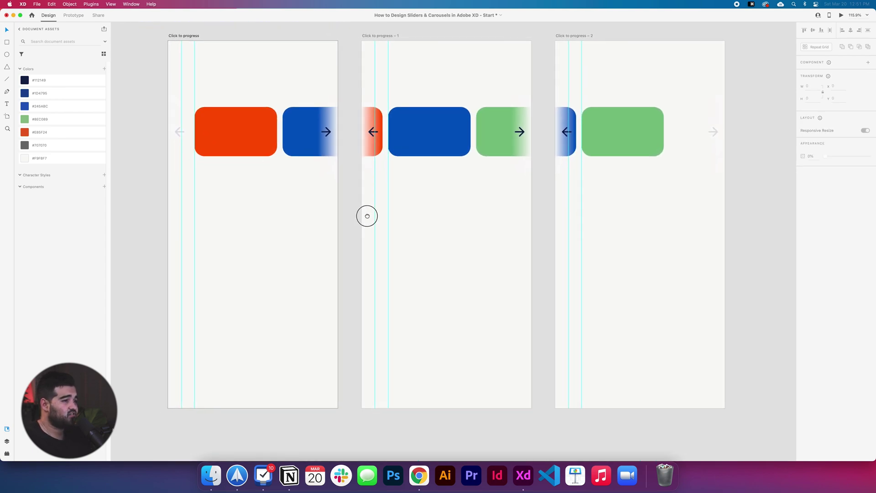
- Switch to Prototype mode and link the right arrow group on Click to progress to the Click to progress – 1 artboard
{"action": "scroll", "coordinate": [377, 220], "scroll_direction": "left", "scroll_amount": 2}
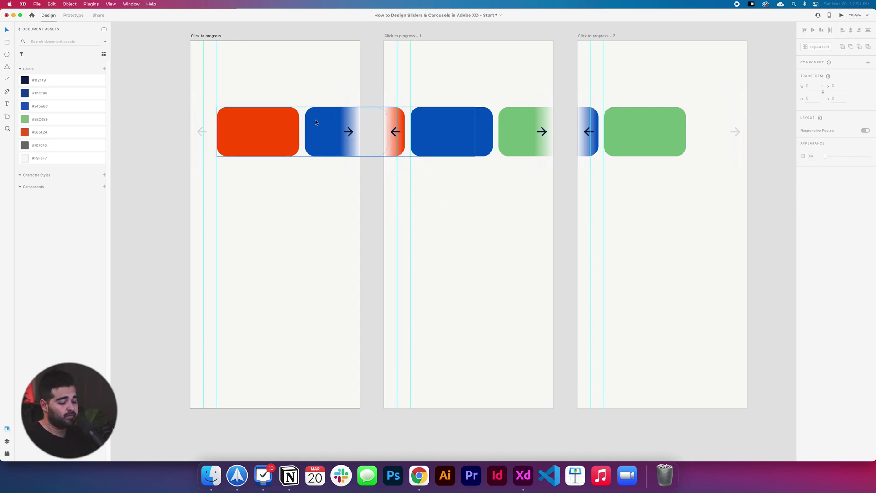
{"action": "key", "text": "alt+2"}
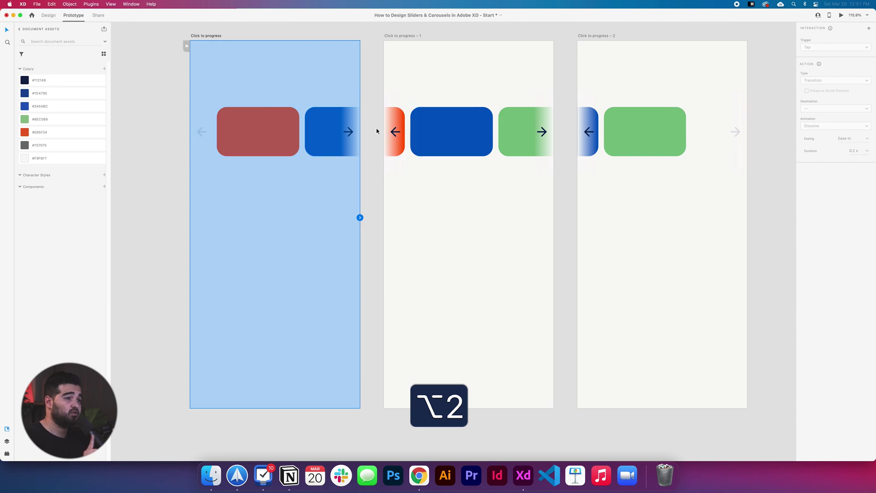
{"action": "left_click", "coordinate": [353, 134]}
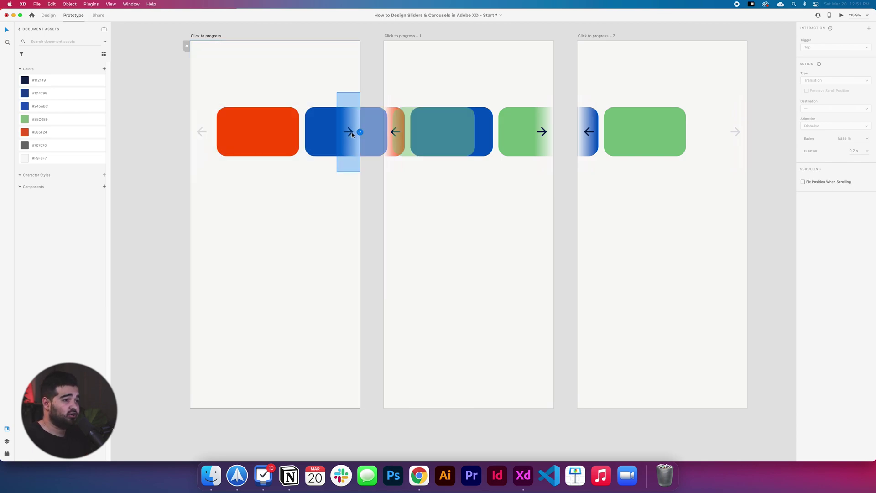
{"action": "left_click_drag", "start_coordinate": [353, 134], "coordinate": [499, 228]}
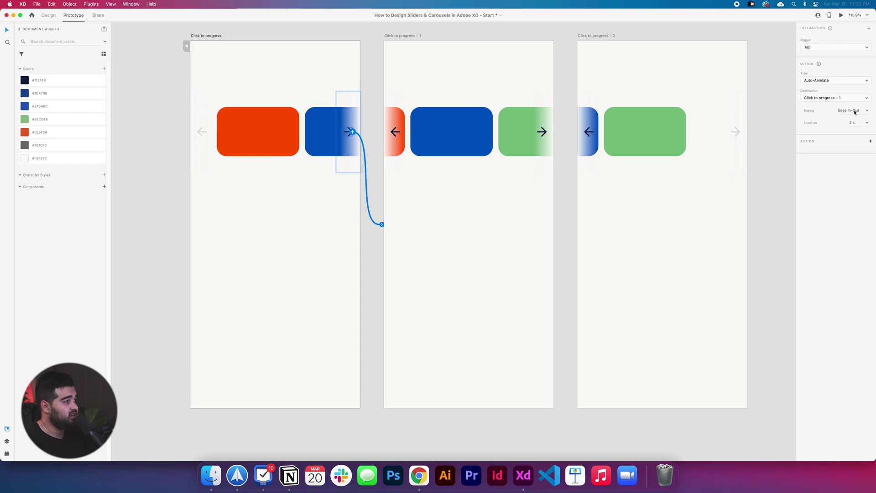
- Set the first arrow link's duration to 1 s and link the left arrow on Click to progress – 1 back to Click to progress
{"action": "left_click", "coordinate": [868, 124]}
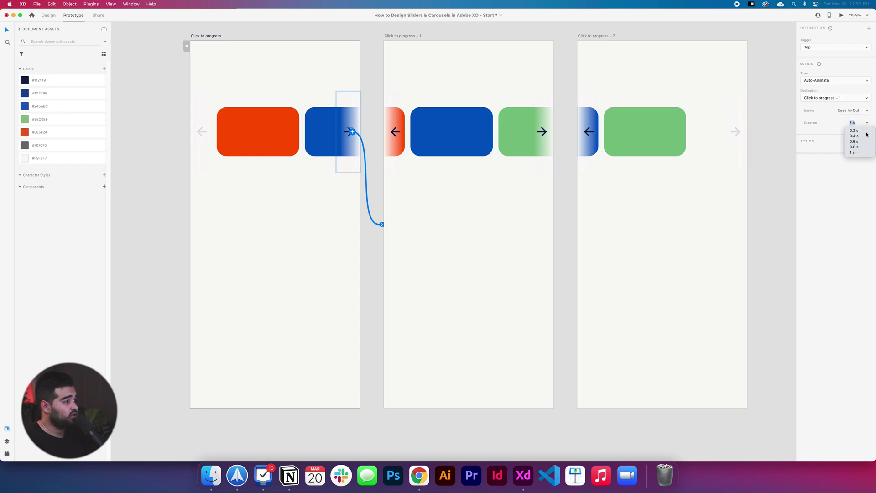
{"action": "left_click", "coordinate": [855, 153]}
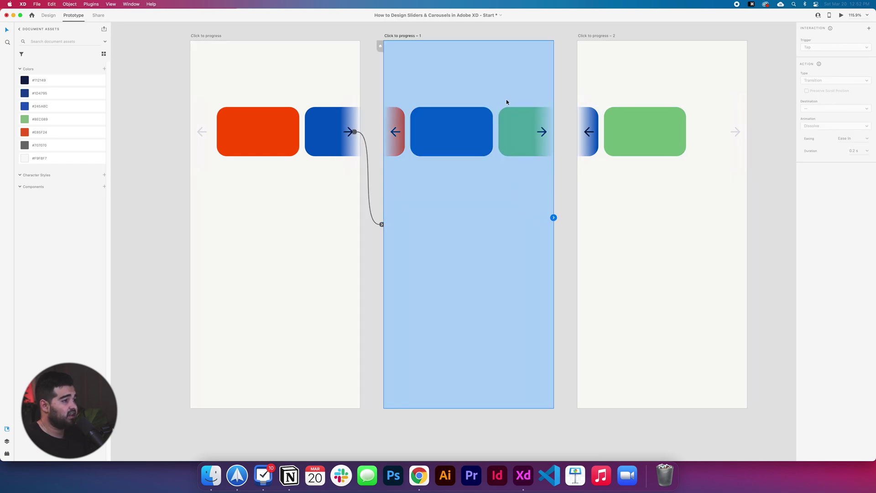
{"action": "left_click", "coordinate": [404, 135]}
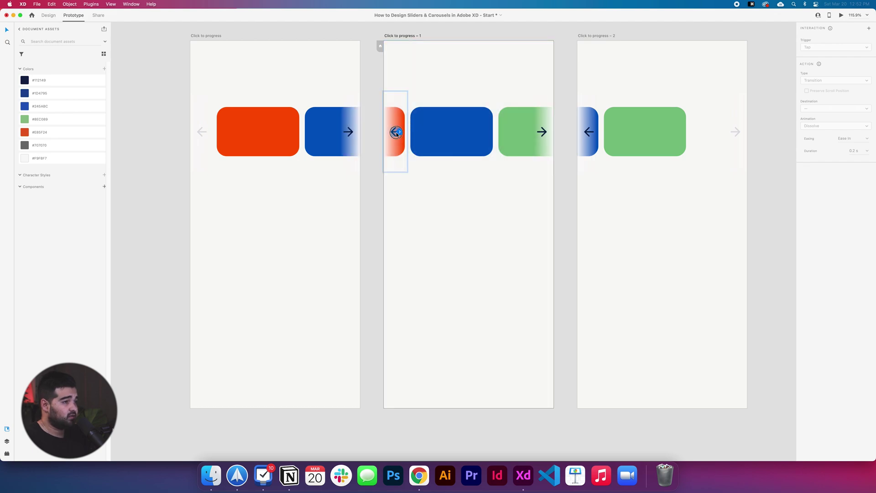
{"action": "left_click_drag", "start_coordinate": [407, 131], "coordinate": [288, 182]}
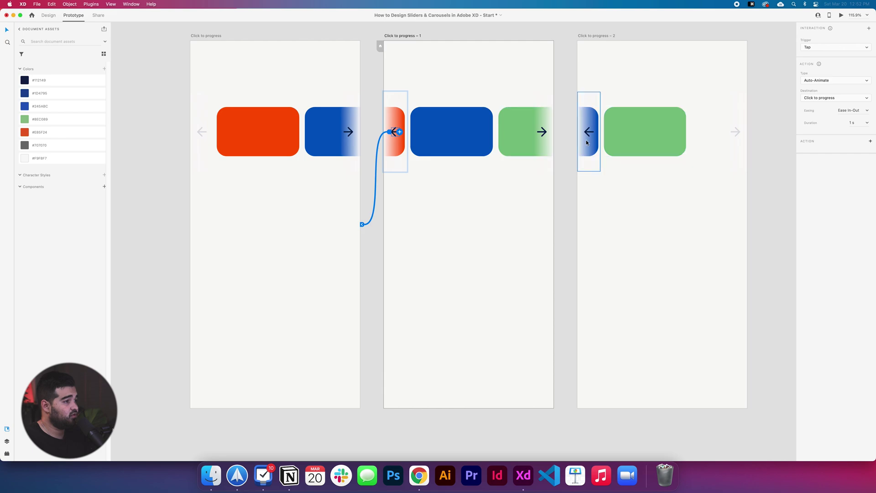
- Link the right arrow on Click to progress – 1 to Click to progress – 2, and the latter's left arrow back to Click to progress – 1
{"action": "left_click", "coordinate": [545, 133]}
{"action": "left_click_drag", "start_coordinate": [546, 133], "coordinate": [626, 236]}
{"action": "left_click", "coordinate": [593, 139]}
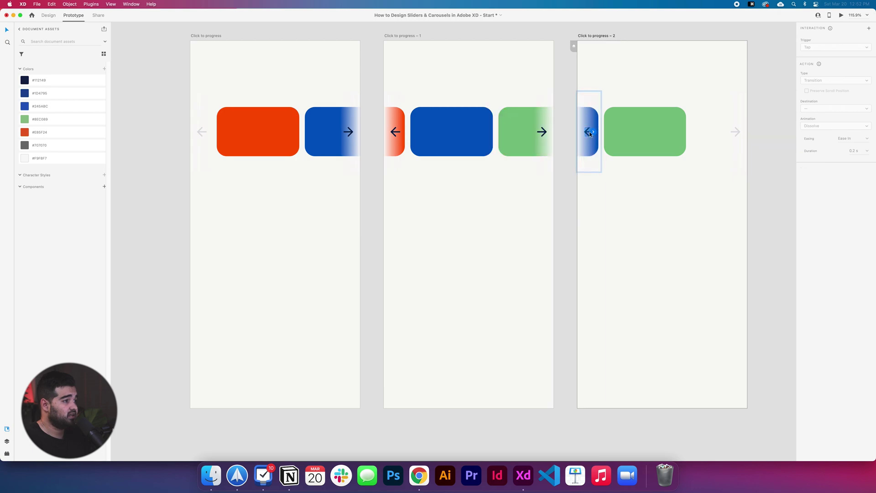
{"action": "left_click_drag", "start_coordinate": [593, 132], "coordinate": [461, 192]}
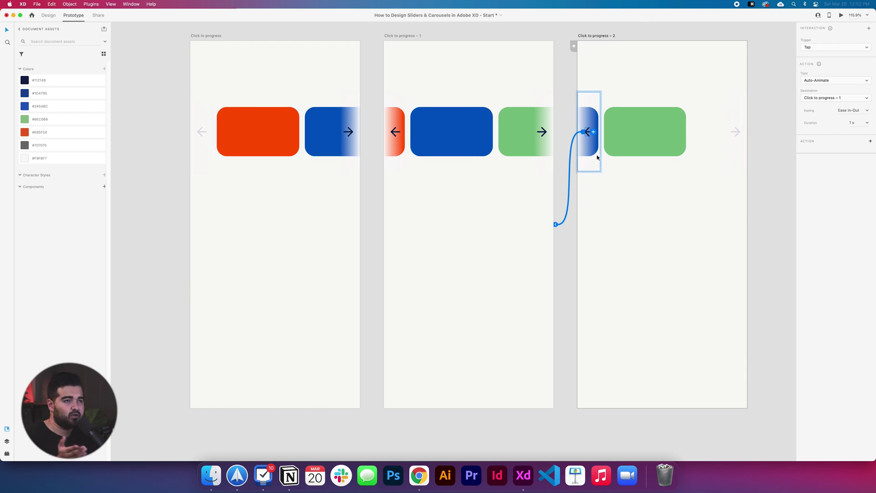
- Preview the prototype from the Click to progress artboard, testing the right and left arrows through the slides, and close the preview
{"action": "left_click", "coordinate": [206, 37]}
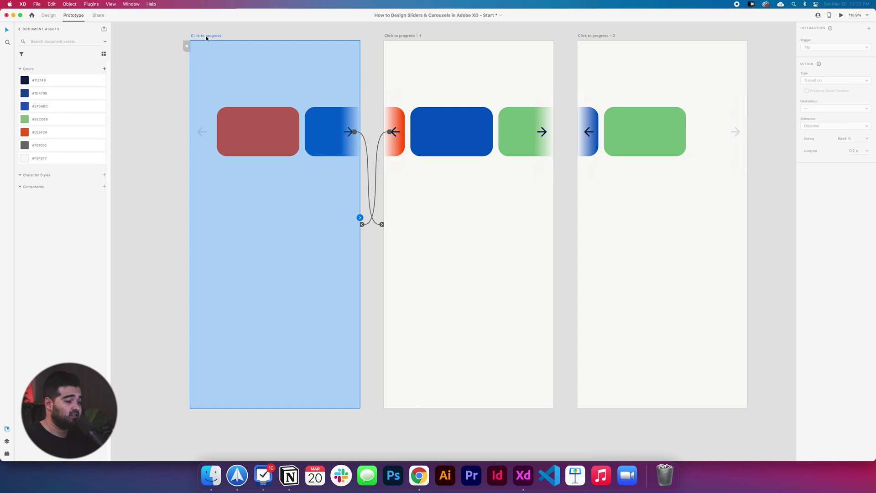
{"action": "key", "text": "super+Return"}
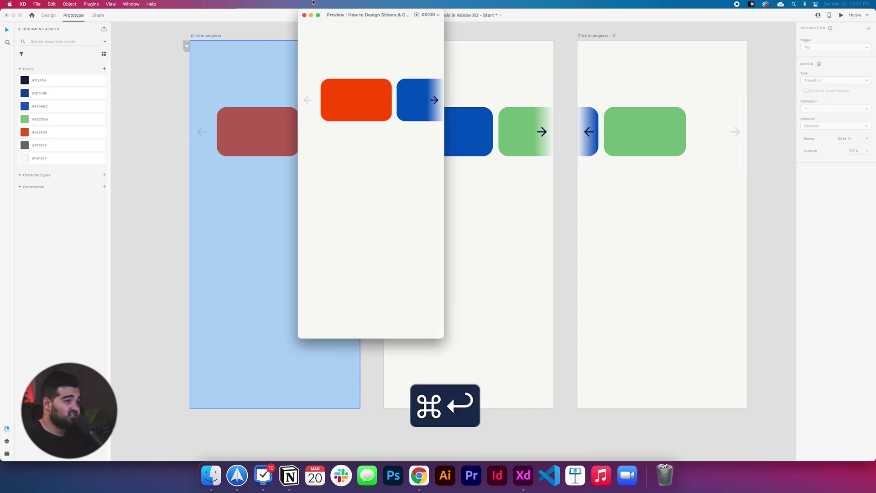
{"action": "left_click", "coordinate": [436, 102]}
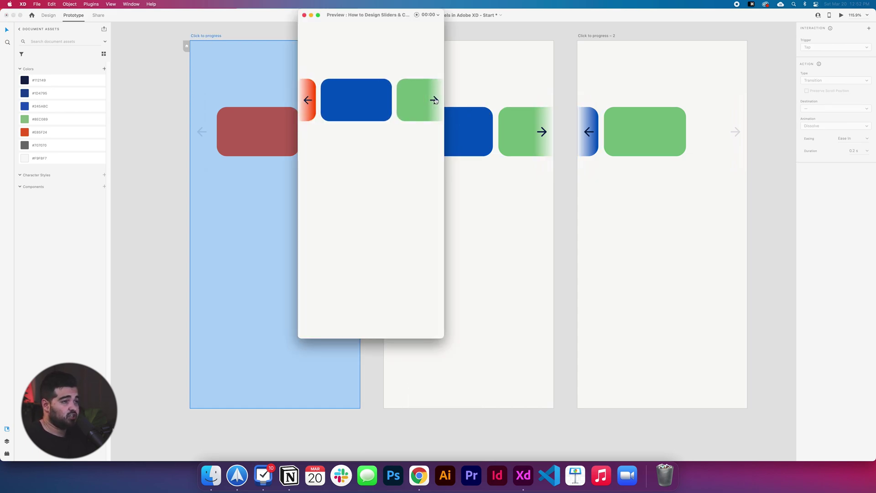
{"action": "left_click", "coordinate": [436, 100]}
{"action": "left_click", "coordinate": [308, 101]}
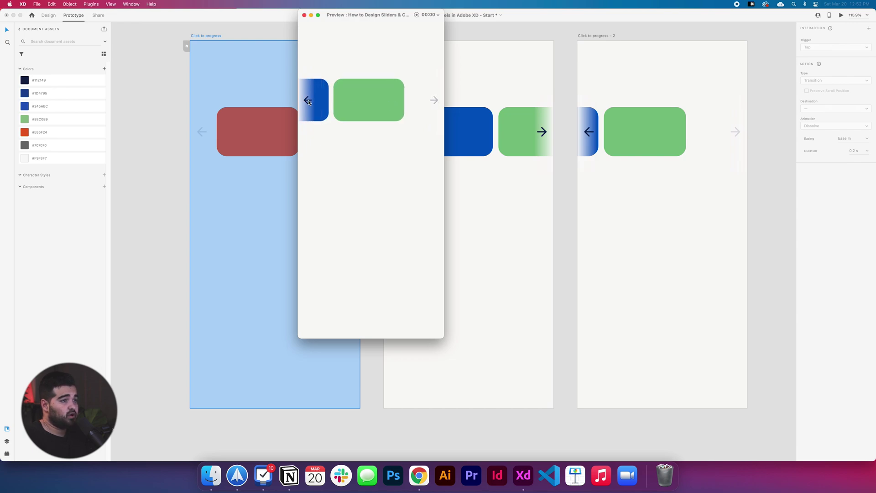
{"action": "left_click", "coordinate": [309, 101]}
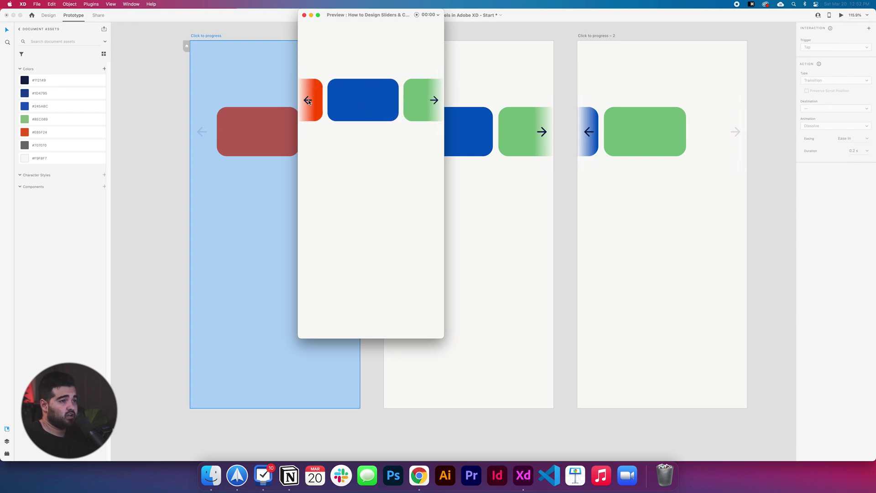
{"action": "left_click", "coordinate": [435, 101]}
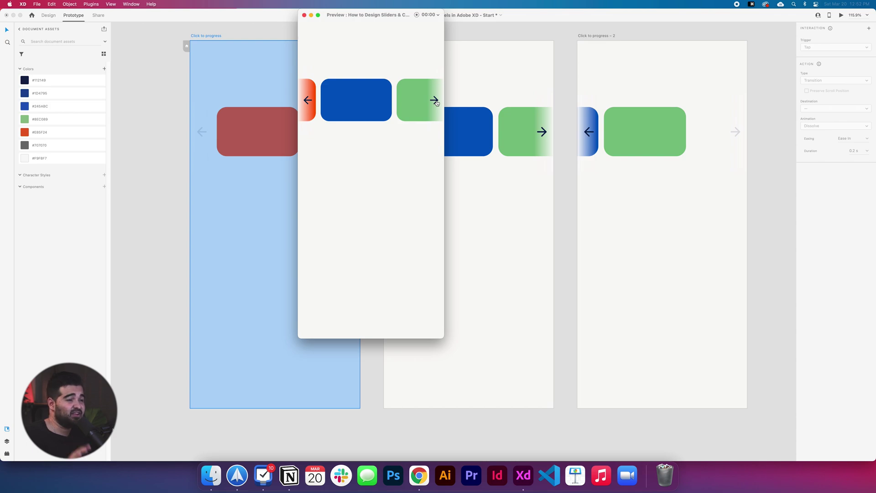
{"action": "left_click", "coordinate": [304, 15]}
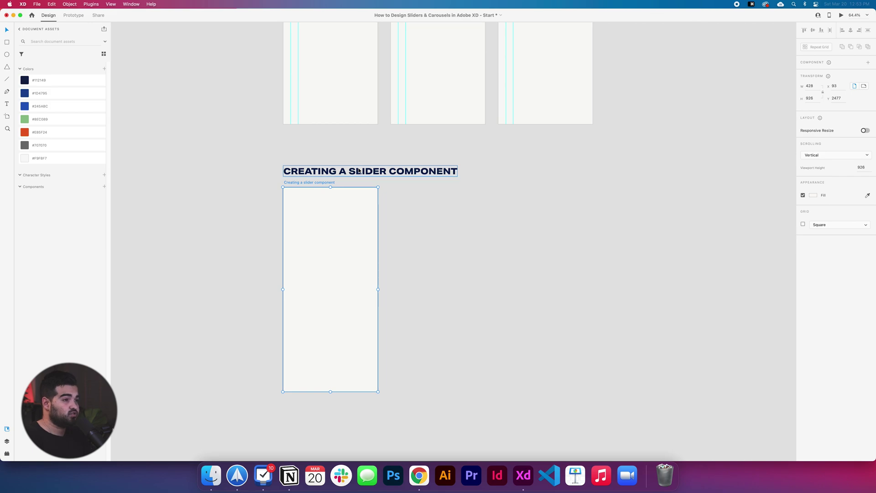
- Copy the card row with both edge arrows from the Click to progress artboard and paste it into the Creating a slider component artboard
{"action": "scroll", "coordinate": [374, 143], "scroll_direction": "up", "scroll_amount": 5}
{"action": "left_click_drag", "start_coordinate": [274, 169], "coordinate": [403, 221]}
{"action": "key", "text": "super+c"}
{"action": "scroll", "coordinate": [317, 174], "scroll_direction": "down", "scroll_amount": 5}
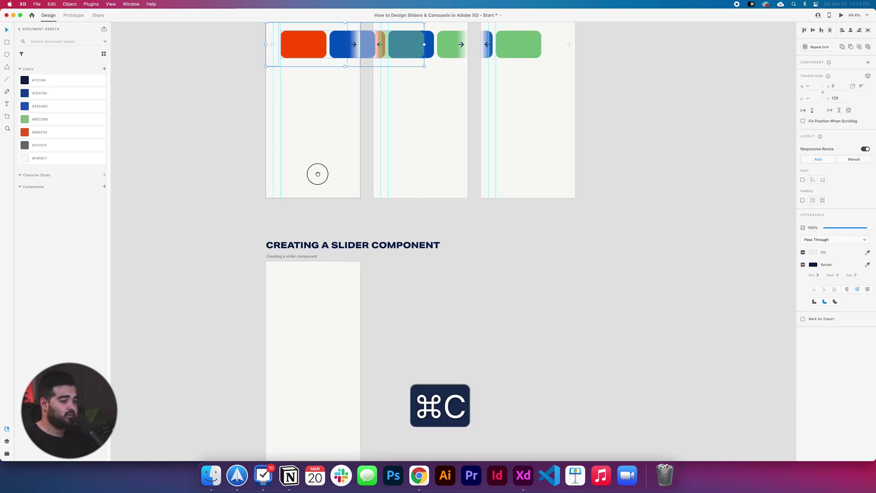
{"action": "left_click", "coordinate": [327, 259]}
{"action": "key", "text": "super+v"}
{"action": "scroll", "coordinate": [315, 265], "scroll_direction": "up", "scroll_amount": 3}
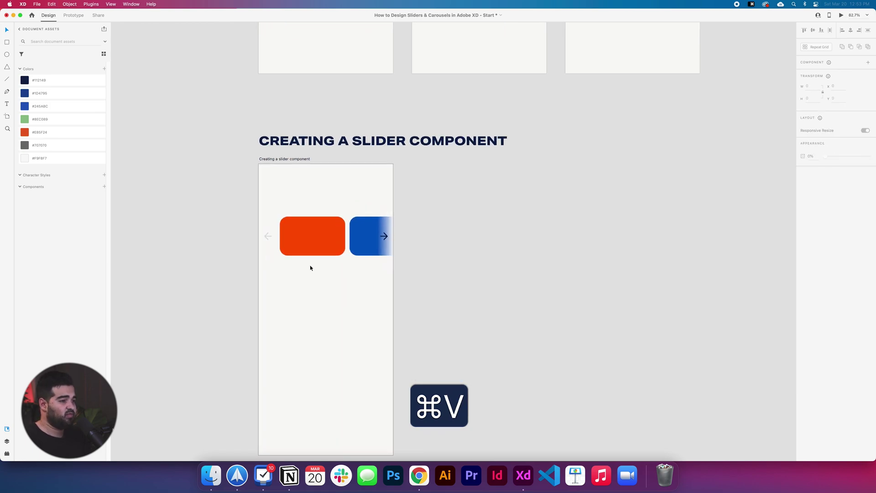
{"action": "scroll", "coordinate": [347, 73], "scroll_direction": "up", "scroll_amount": 5}
{"action": "scroll", "coordinate": [391, 276], "scroll_direction": "down", "scroll_amount": 5}
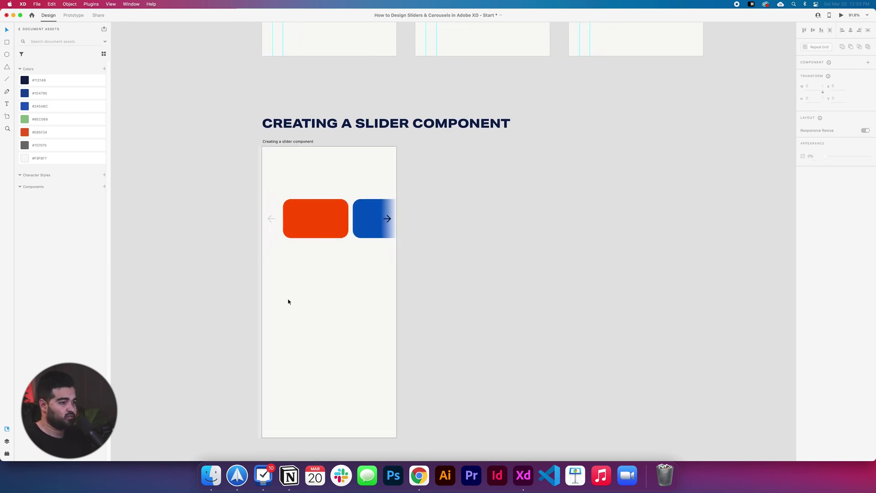
- Turn the pasted cards and arrows into a component and place a vertical guide at the red card's left edge
{"action": "left_click_drag", "start_coordinate": [232, 185], "coordinate": [533, 243]}
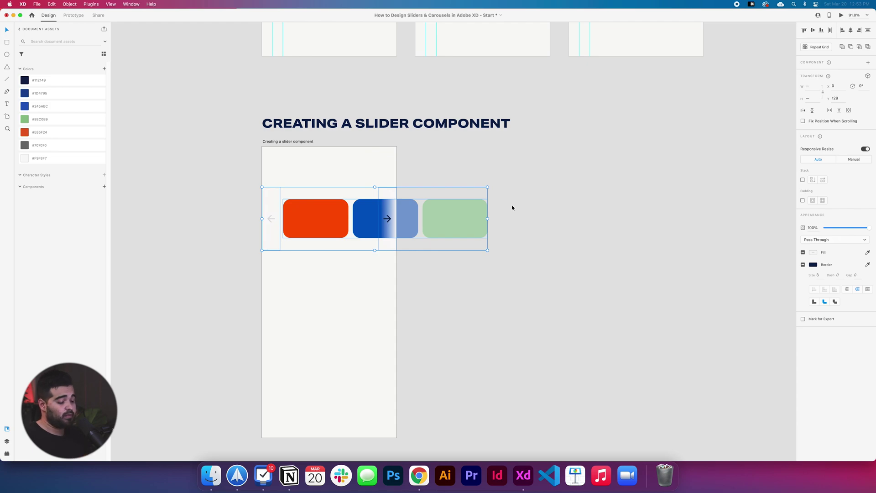
{"action": "key", "text": "super+k"}
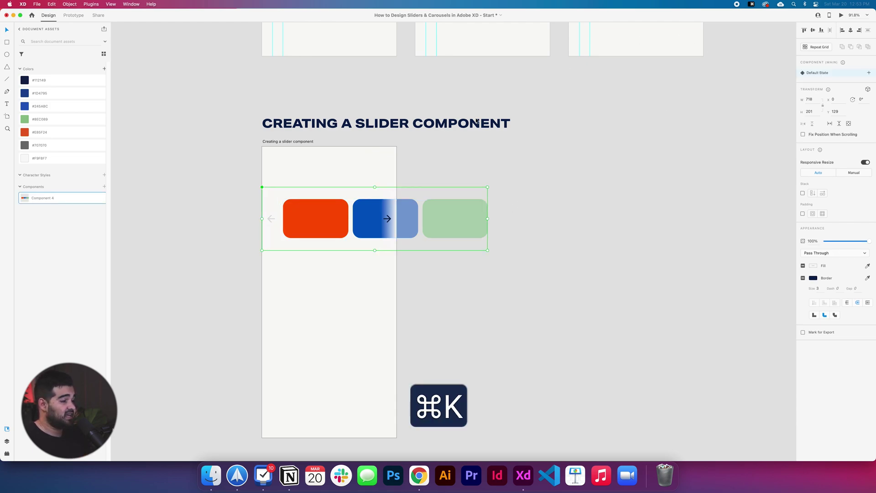
{"action": "left_click_drag", "start_coordinate": [260, 275], "coordinate": [283, 276]}
{"action": "left_click", "coordinate": [285, 219]}
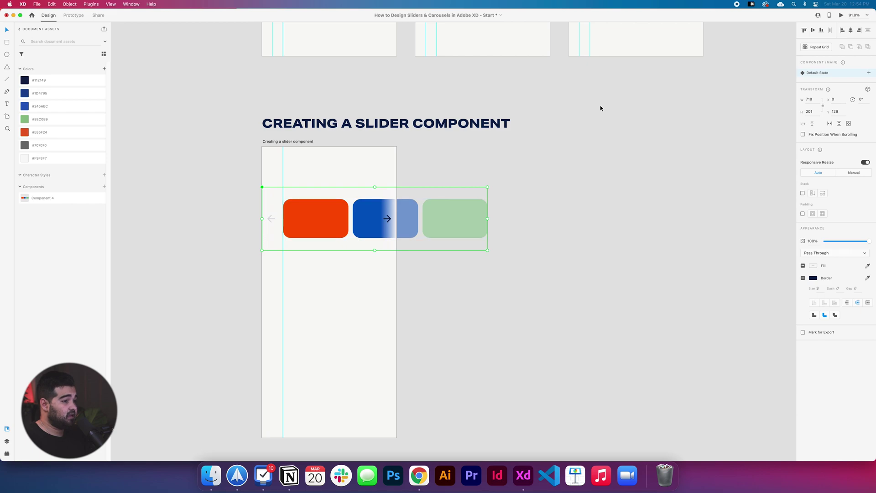
{"action": "left_click", "coordinate": [869, 73]}
{"action": "left_click", "coordinate": [830, 92]}
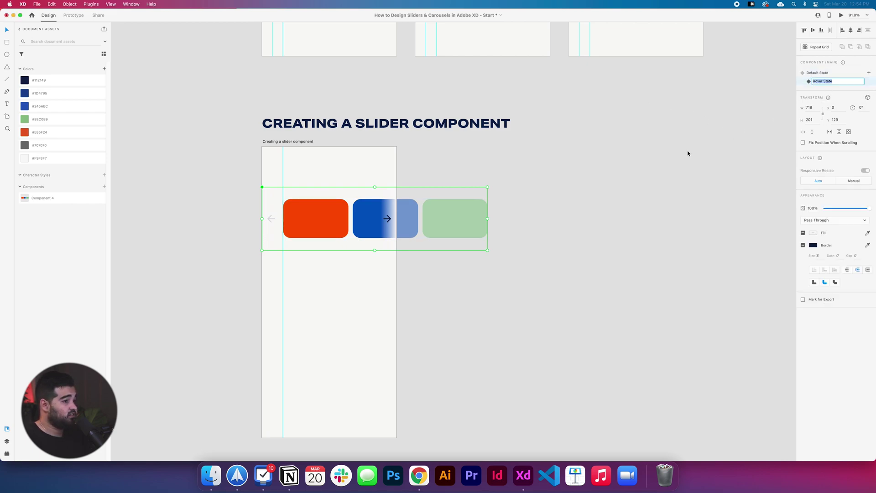
{"action": "key", "text": "super+z"}
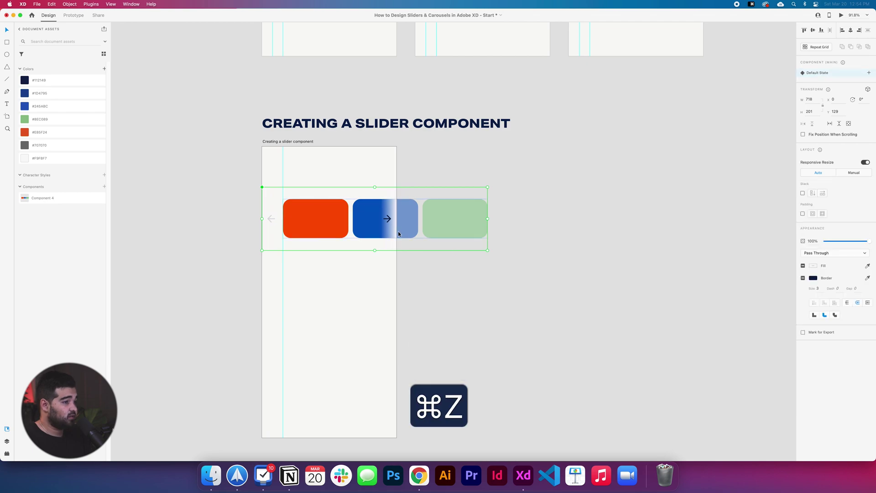
- Add two new states to the slider component, named SLIDE 2 and SLIDE 3
{"action": "left_click", "coordinate": [869, 73]}
{"action": "left_click", "coordinate": [844, 84]}
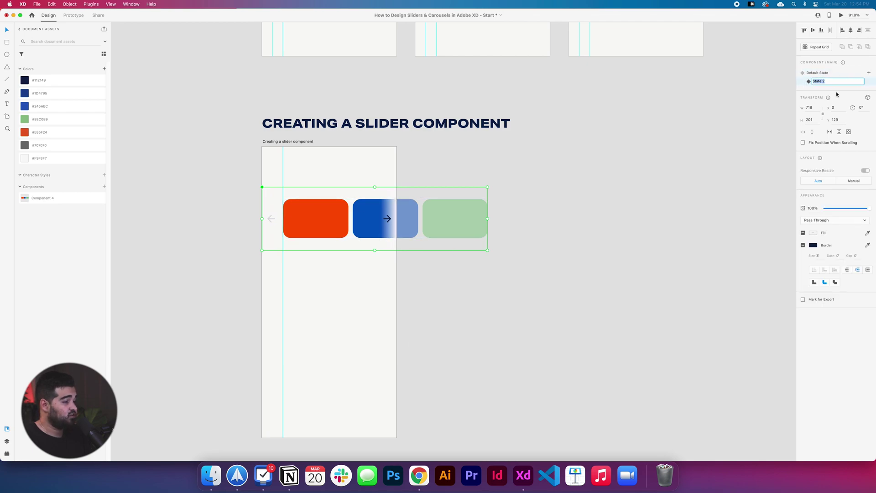
{"action": "type", "text": "SLIDE 2"}
{"action": "key", "text": "Return"}
{"action": "left_click", "coordinate": [868, 74]}
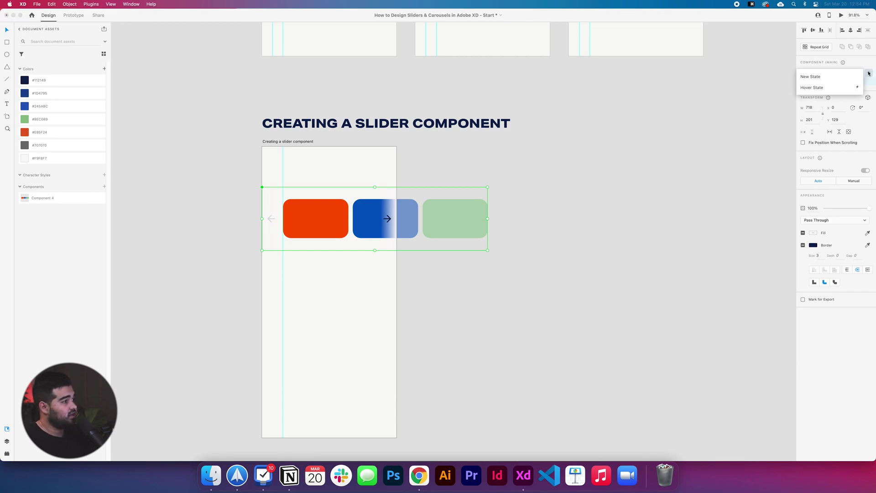
{"action": "left_click", "coordinate": [838, 82]}
{"action": "type", "text": "SLIDE 3"}
{"action": "key", "text": "Return"}
- In the SLIDE 2 state, shift the card group left so the blue card starts at the guide
{"action": "left_click", "coordinate": [818, 75]}
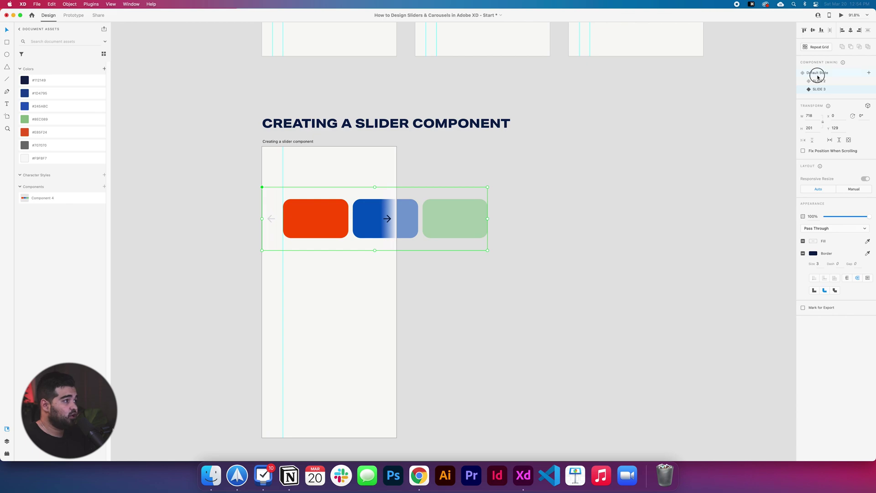
{"action": "left_click", "coordinate": [819, 81]}
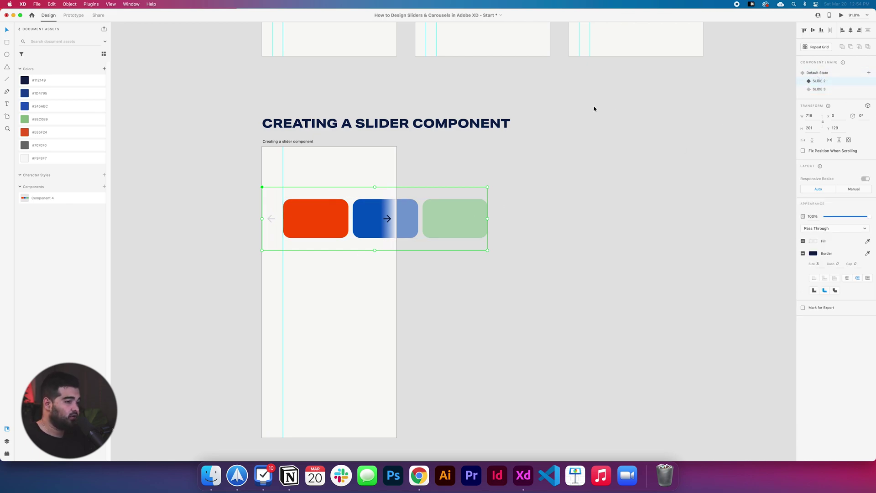
{"action": "double_click", "coordinate": [372, 226]}
{"action": "left_click_drag", "start_coordinate": [367, 228], "coordinate": [299, 231]}
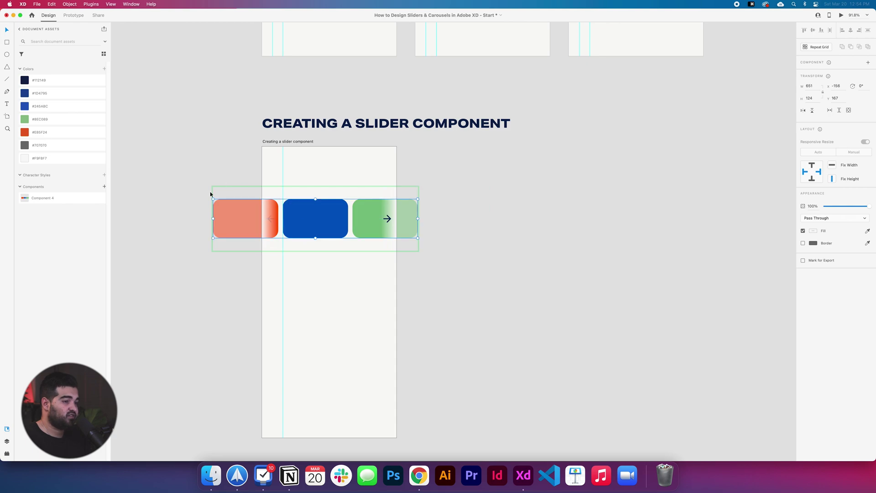
{"action": "left_click", "coordinate": [329, 295]}
{"action": "left_click", "coordinate": [325, 217]}
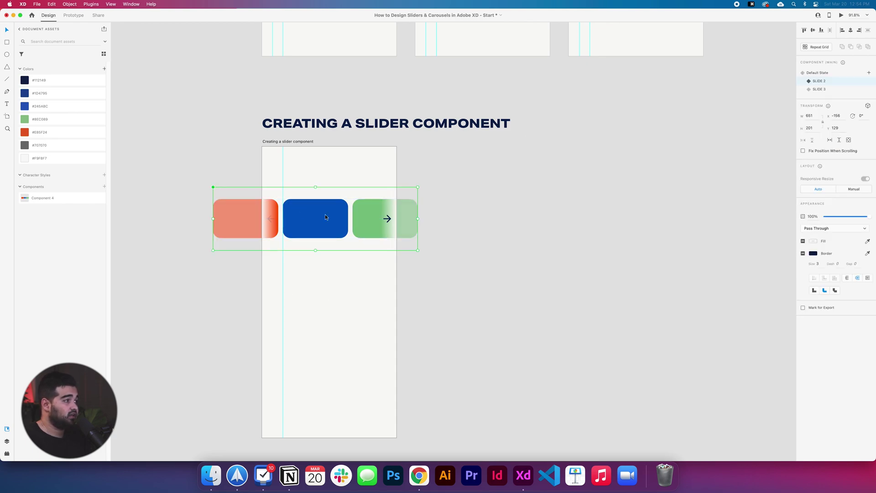
- In the SLIDE 3 state, shift the card group left so the green card starts at the guide
{"action": "left_click", "coordinate": [818, 89]}
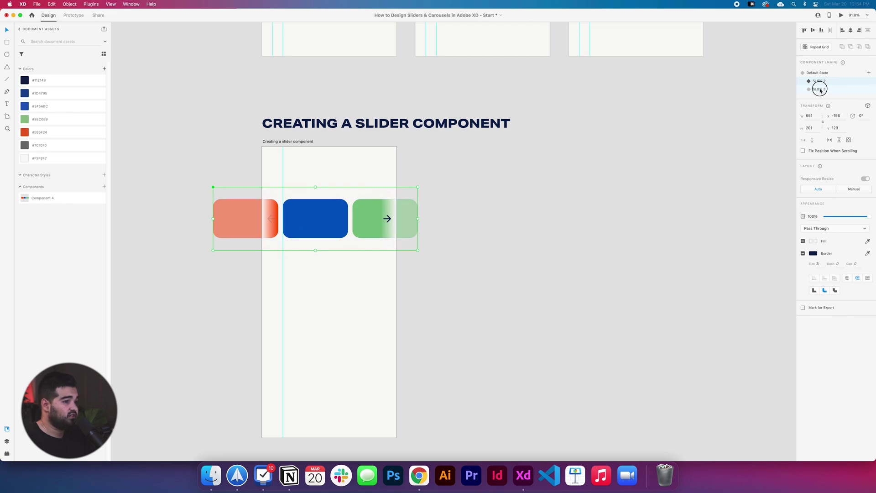
{"action": "left_click", "coordinate": [318, 229]}
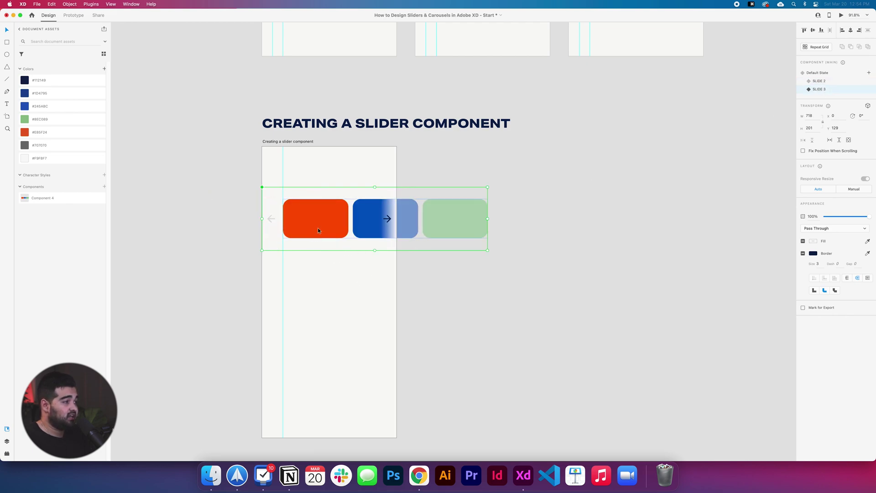
{"action": "double_click", "coordinate": [316, 226]}
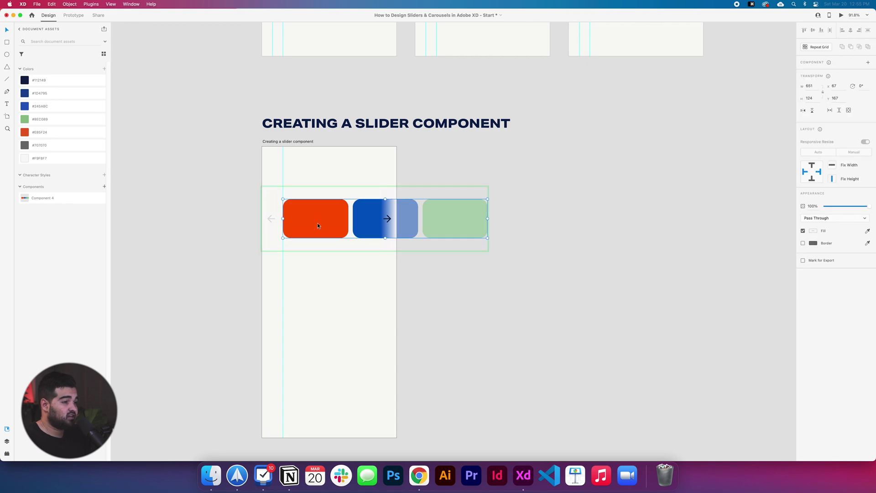
{"action": "left_click_drag", "start_coordinate": [322, 224], "coordinate": [181, 233]}
{"action": "left_click", "coordinate": [384, 293]}
{"action": "left_click", "coordinate": [335, 222]}
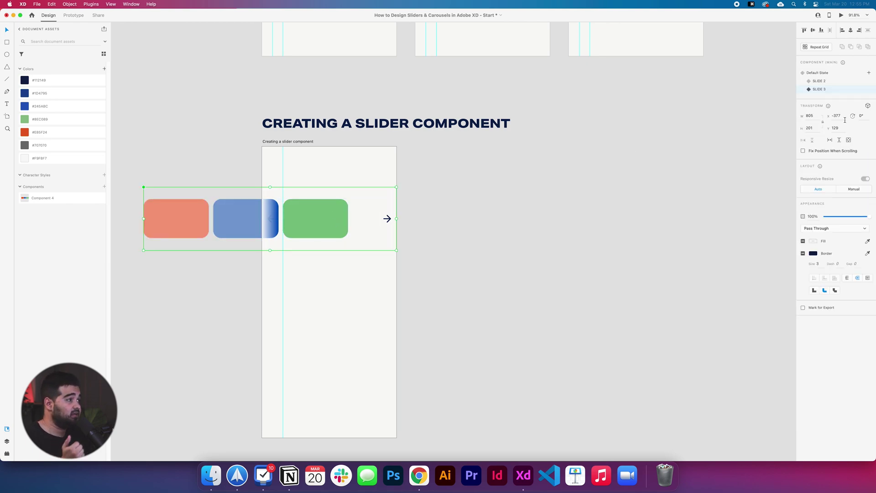
- In the slider component's SLIDE 2 state, raise the left arrow to full opacity
{"action": "left_click", "coordinate": [832, 73]}
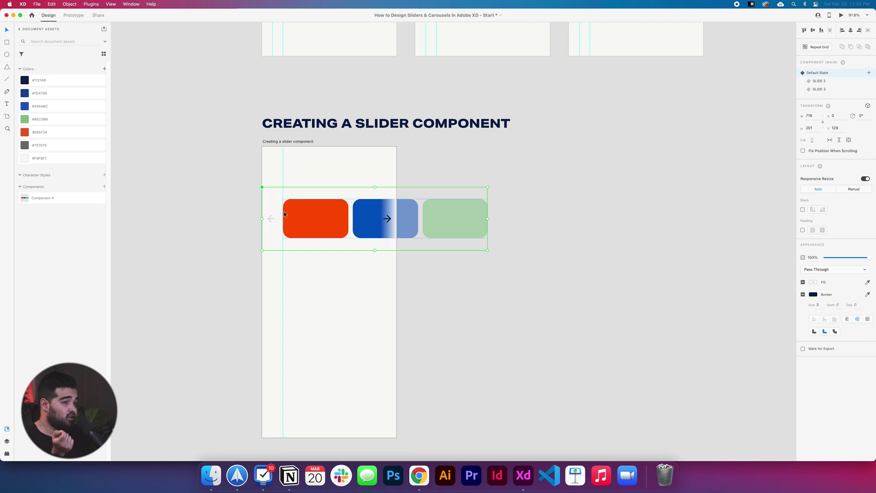
{"action": "left_click", "coordinate": [839, 82]}
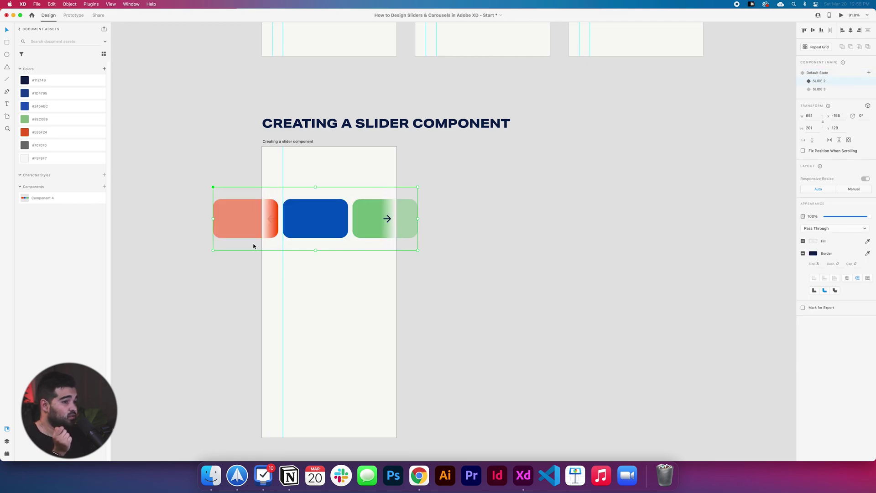
{"action": "double_click", "coordinate": [270, 218]}
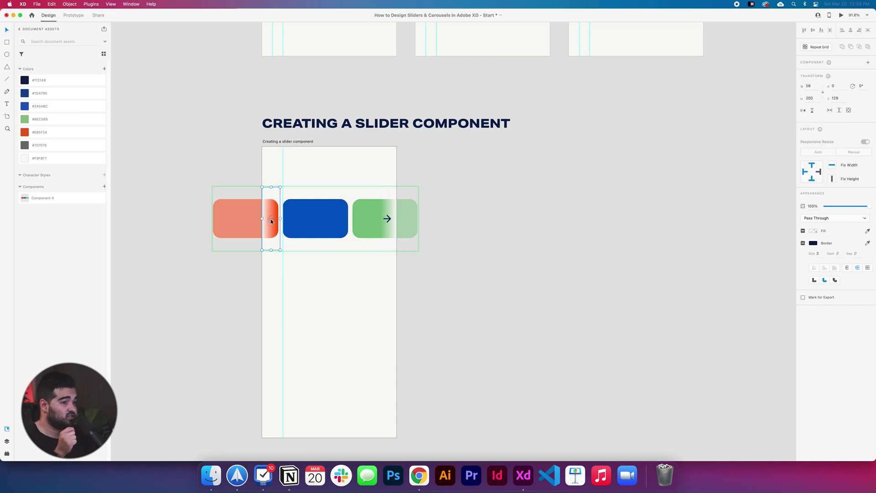
{"action": "double_click", "coordinate": [272, 219]}
{"action": "key", "text": "Escape"}
{"action": "key", "text": "Escape"}
- In the SLIDE 3 state, raise the left arrow's opacity to 100%
{"action": "left_click", "coordinate": [818, 89]}
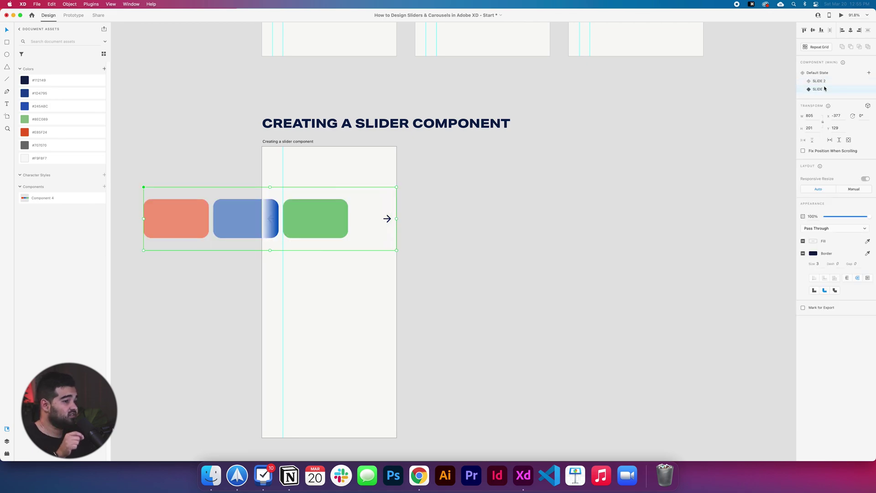
{"action": "double_click", "coordinate": [270, 219]}
{"action": "double_click", "coordinate": [270, 221]}
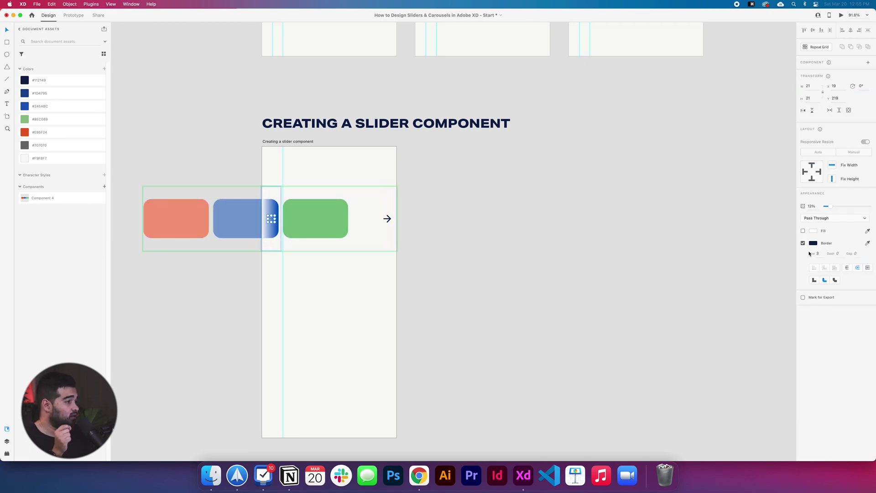
{"action": "left_click_drag", "start_coordinate": [832, 210], "coordinate": [870, 207]}
- Dim the right arrow in the SLIDE 3 state to 12% opacity and return the component to its Default State
{"action": "left_click", "coordinate": [388, 220]}
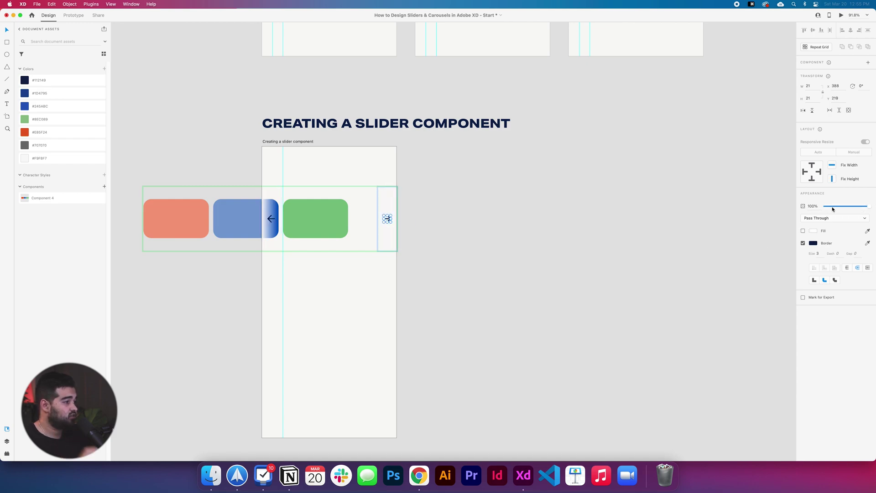
{"action": "double_click", "coordinate": [811, 206]}
{"action": "type", "text": "12"}
{"action": "key", "text": "Return"}
{"action": "key", "text": "Escape"}
{"action": "left_click", "coordinate": [836, 75]}
{"action": "left_click", "coordinate": [289, 332]}
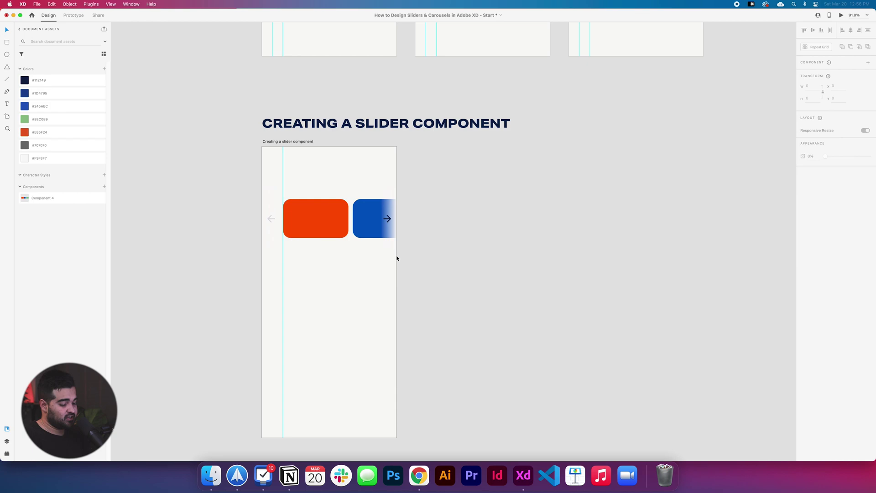
- In prototype mode, link the Default State's right arrow to SLIDE 2 with a tap-triggered Auto-Animate interaction
{"action": "key", "text": "alt+2"}
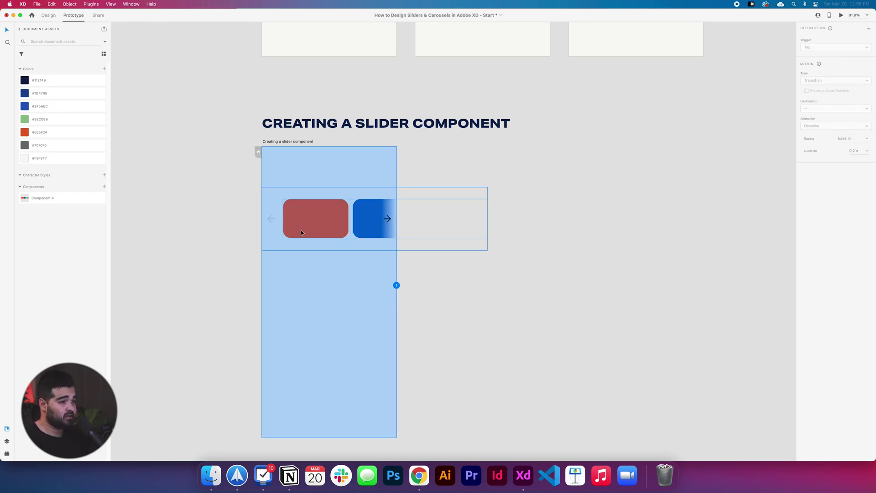
{"action": "left_click", "coordinate": [327, 224]}
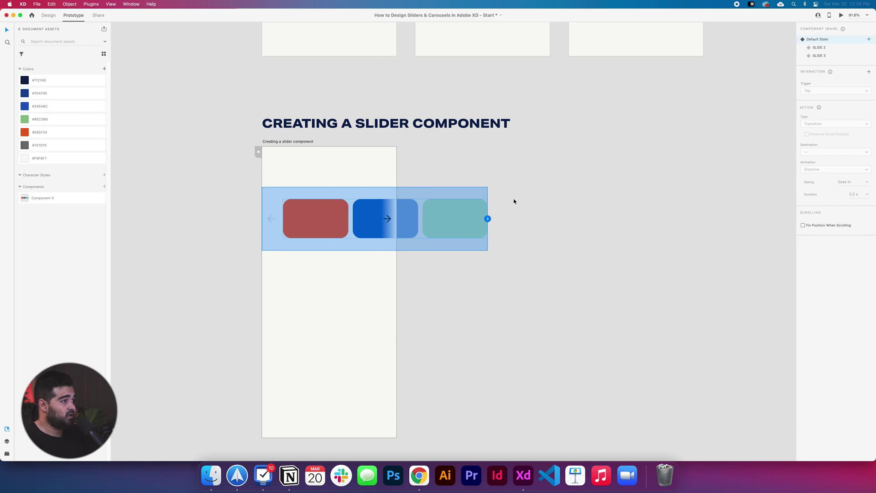
{"action": "double_click", "coordinate": [392, 221]}
{"action": "left_click", "coordinate": [392, 222]}
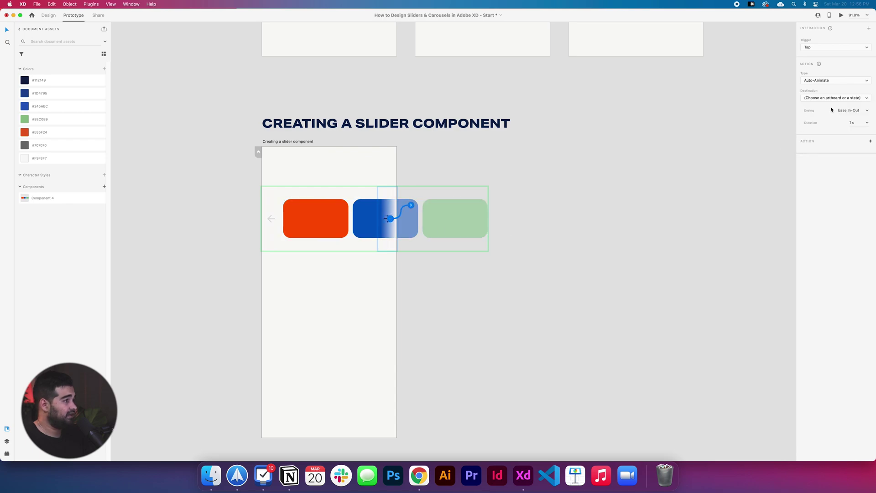
{"action": "left_click", "coordinate": [806, 79]}
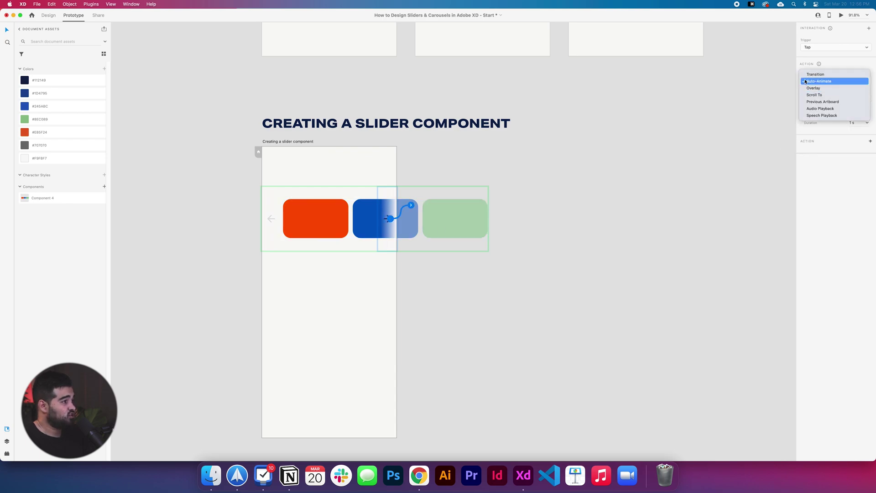
{"action": "left_click", "coordinate": [817, 80]}
{"action": "left_click", "coordinate": [847, 99]}
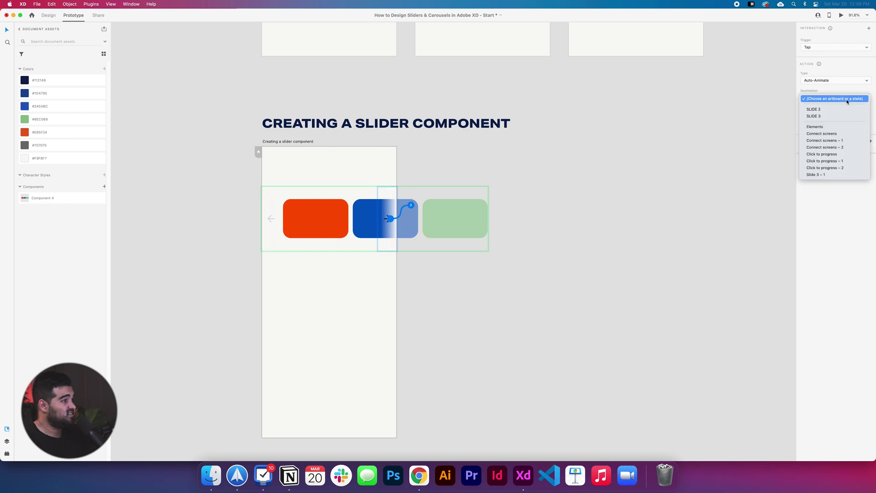
{"action": "left_click", "coordinate": [816, 110]}
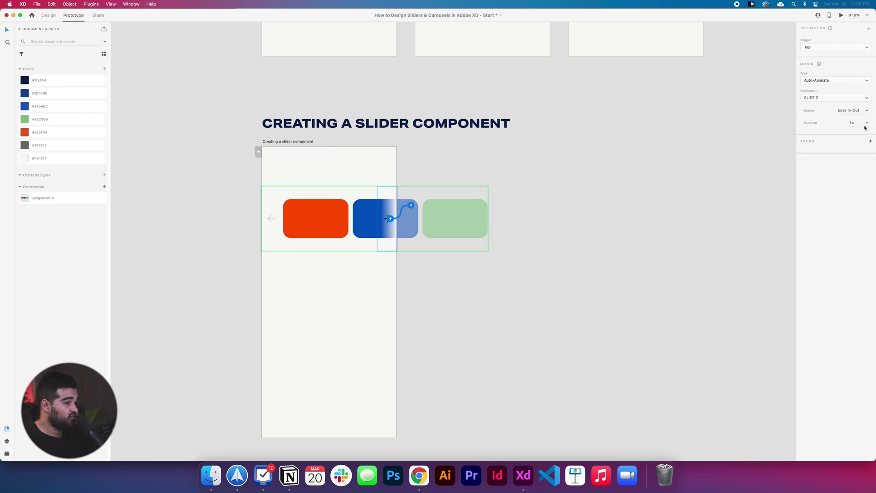
{"action": "left_click", "coordinate": [341, 239]}
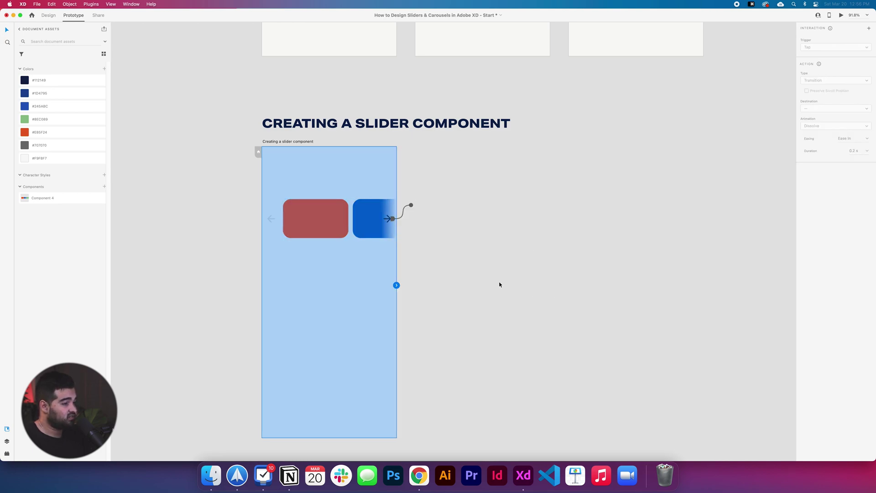
- In the SLIDE 2 state, link the left arrow to the Default State with a tap-triggered Auto-Animate interaction
{"action": "left_click", "coordinate": [336, 228]}
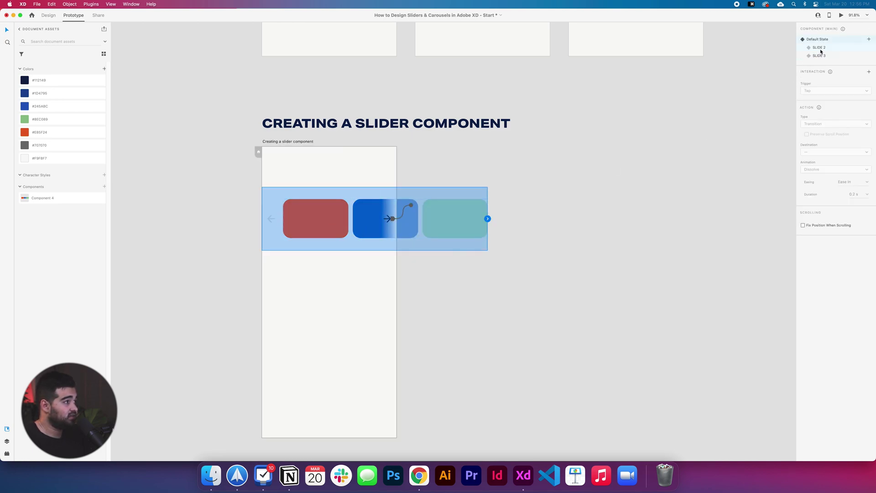
{"action": "left_click", "coordinate": [820, 51]}
{"action": "double_click", "coordinate": [273, 220]}
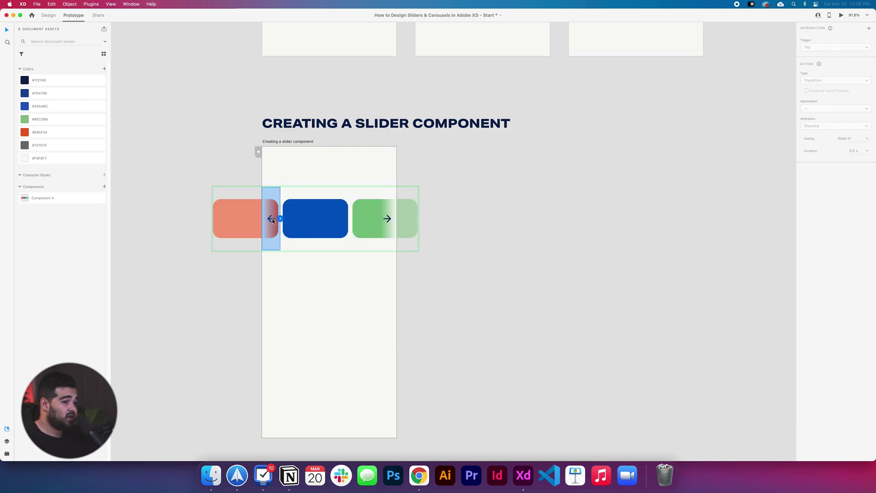
{"action": "left_click_drag", "start_coordinate": [280, 219], "coordinate": [303, 222]}
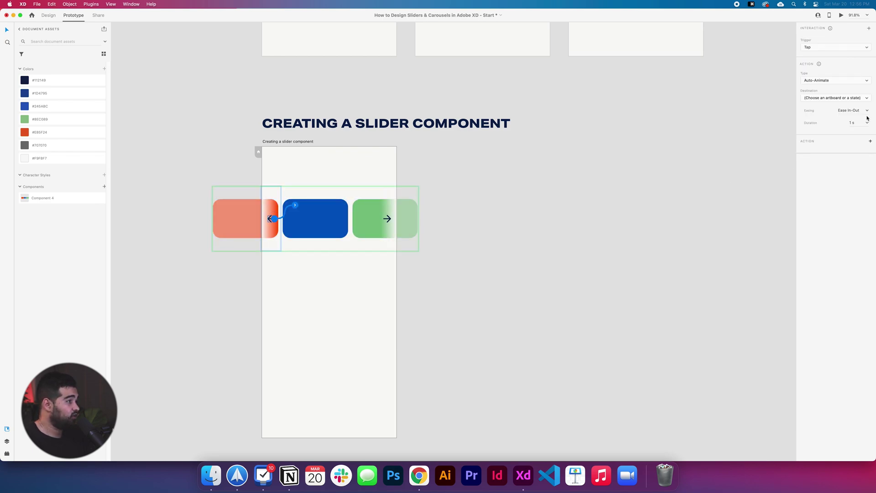
{"action": "left_click", "coordinate": [857, 98]}
{"action": "left_click", "coordinate": [852, 109]}
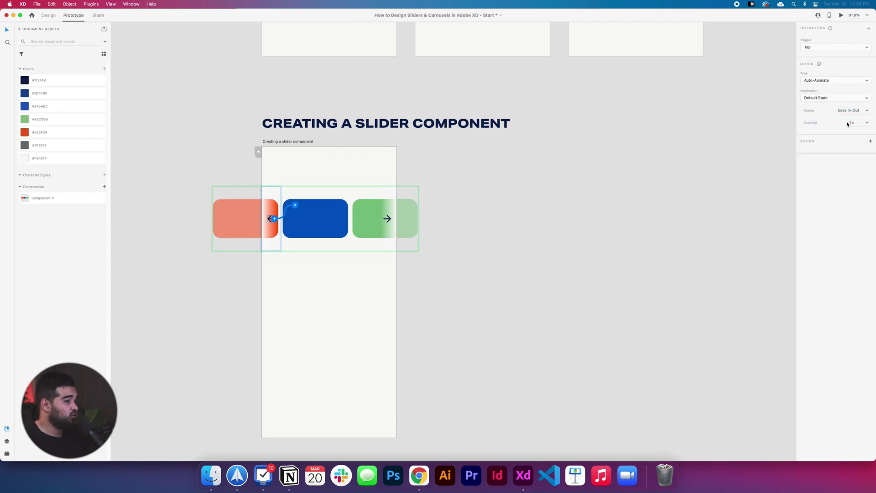
- Link the right arrow of the SLIDE 2 state to SLIDE 3 with Auto-Animate on tap
{"action": "left_click", "coordinate": [387, 219]}
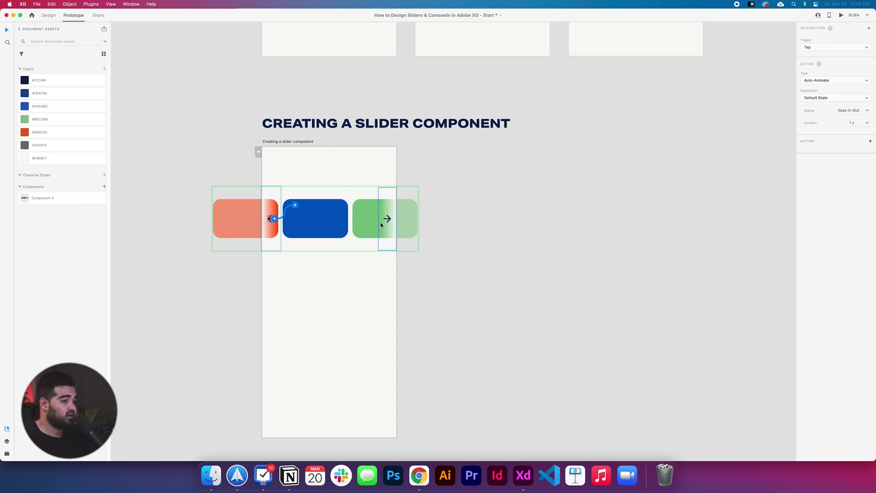
{"action": "left_click", "coordinate": [388, 219]}
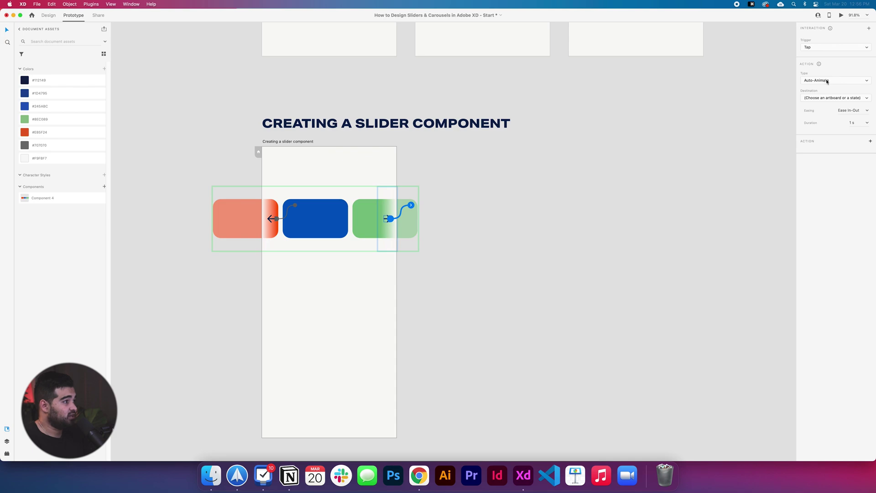
{"action": "left_click", "coordinate": [833, 100]}
{"action": "left_click", "coordinate": [811, 178]}
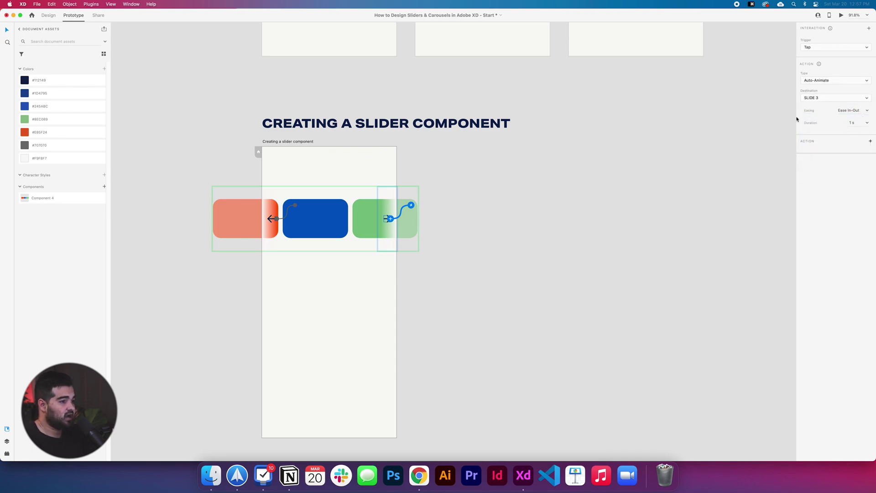
{"action": "left_click", "coordinate": [546, 233]}
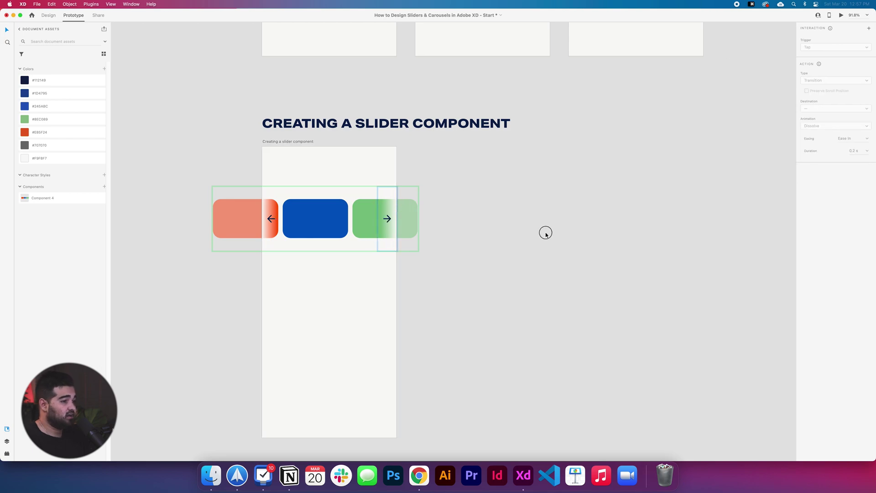
- In the SLIDE 3 state, link the left arrow back to SLIDE 2 with Auto-Animate on tap
{"action": "left_click", "coordinate": [343, 225]}
{"action": "left_click", "coordinate": [827, 56]}
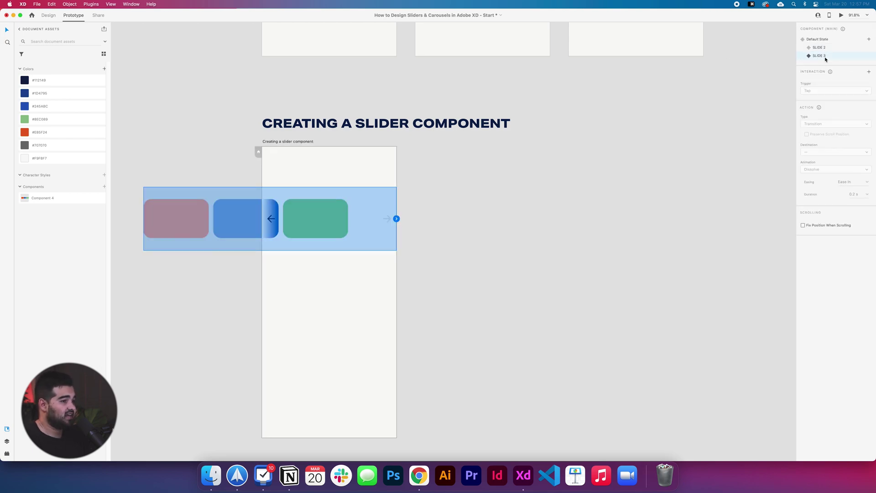
{"action": "double_click", "coordinate": [274, 220]}
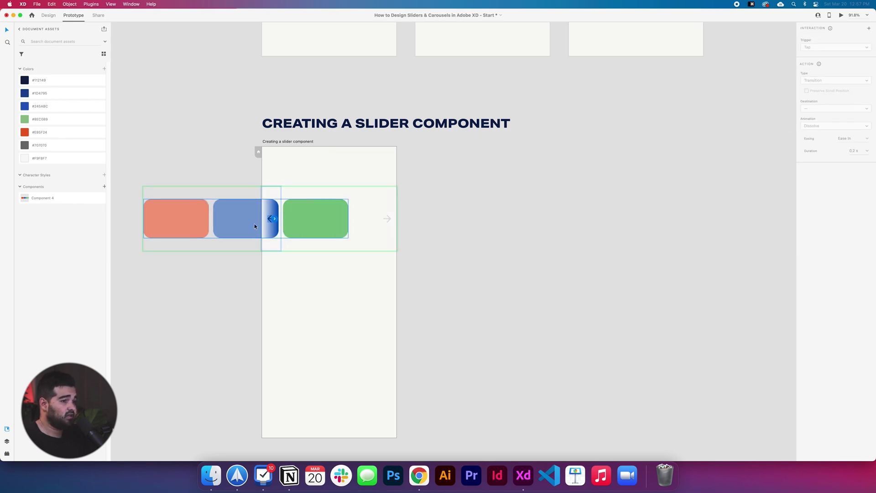
{"action": "left_click", "coordinate": [274, 219]}
{"action": "left_click", "coordinate": [849, 98]}
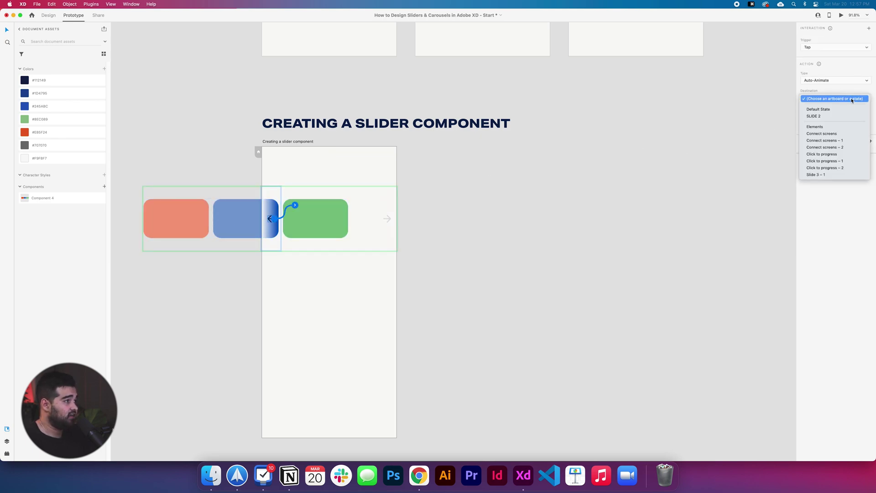
{"action": "left_click", "coordinate": [830, 117]}
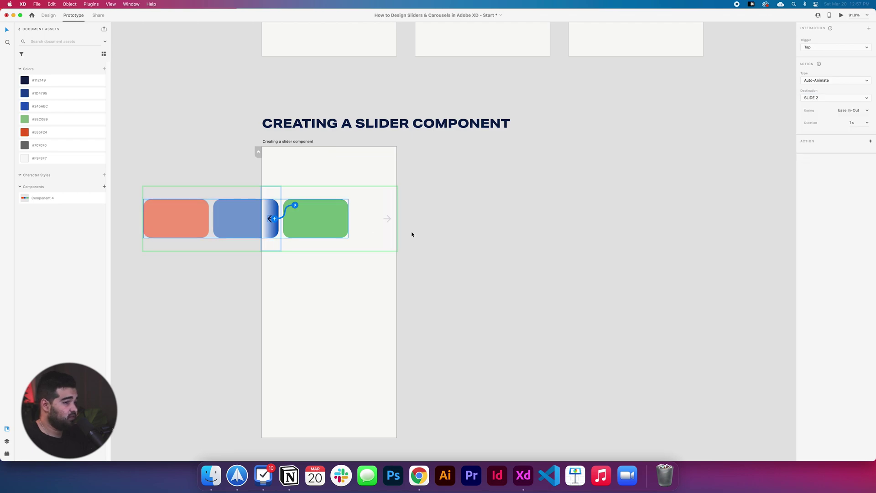
{"action": "left_click", "coordinate": [348, 288]}
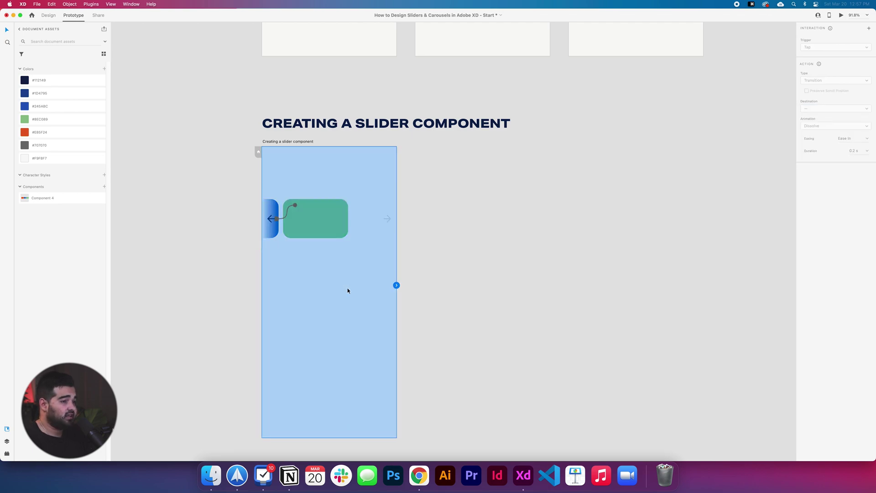
- Switch the slider component back to its Default State and select its artboard
{"action": "left_click", "coordinate": [306, 224]}
{"action": "left_click", "coordinate": [827, 48]}
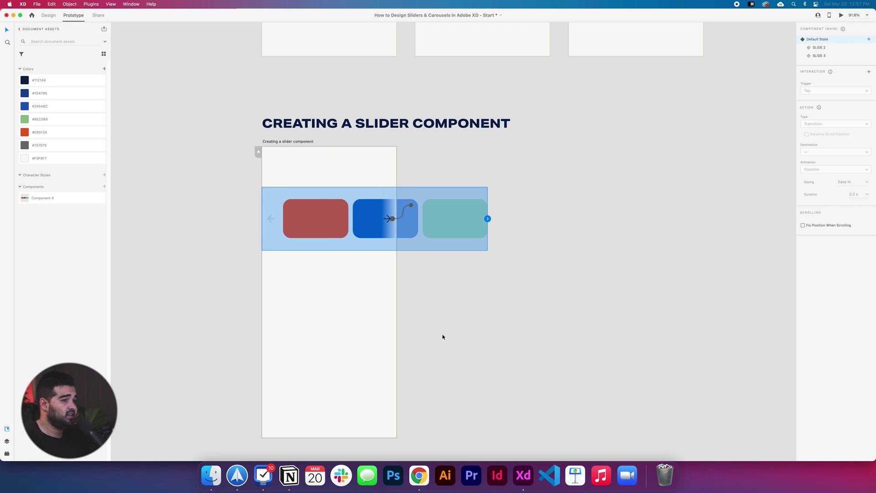
{"action": "left_click", "coordinate": [330, 322]}
- Preview the slider artboard and test the arrows forward to the green card and back to the red card
{"action": "key", "text": "super+Return"}
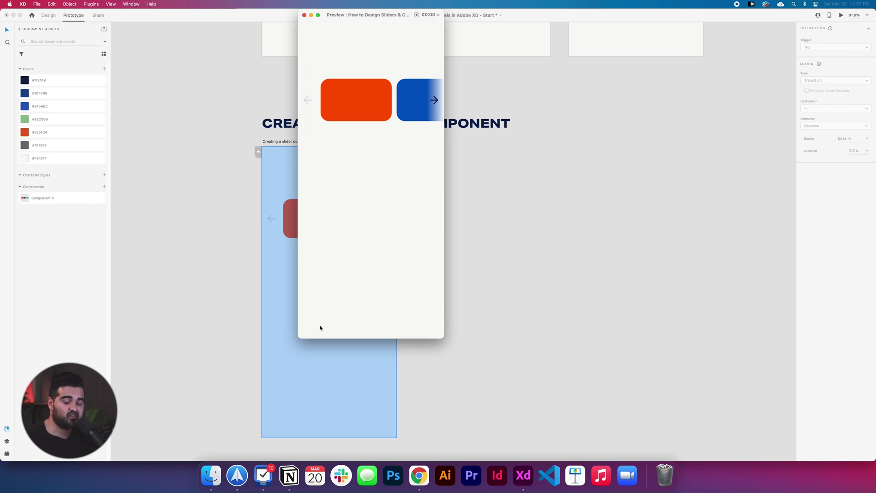
{"action": "left_click", "coordinate": [443, 97]}
{"action": "left_click", "coordinate": [436, 102]}
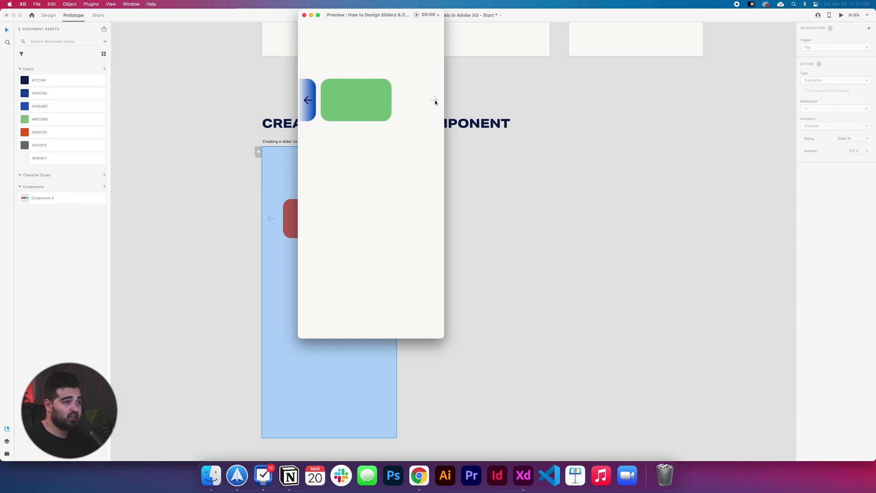
{"action": "left_click", "coordinate": [308, 100]}
{"action": "left_click", "coordinate": [308, 101]}
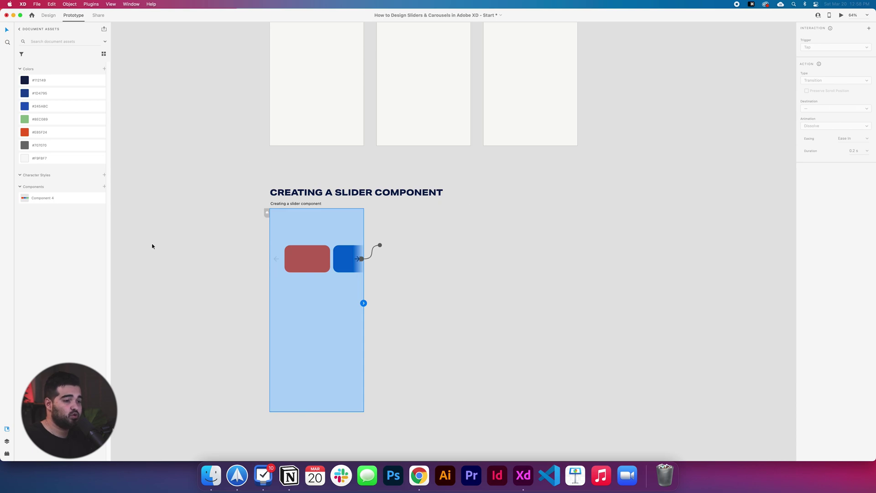
- Compare the three linked Click to progress artboards with the single-artboard slider component
{"action": "left_click", "coordinate": [357, 178]}
{"action": "scroll", "coordinate": [315, 160], "scroll_direction": "down", "scroll_amount": 3}
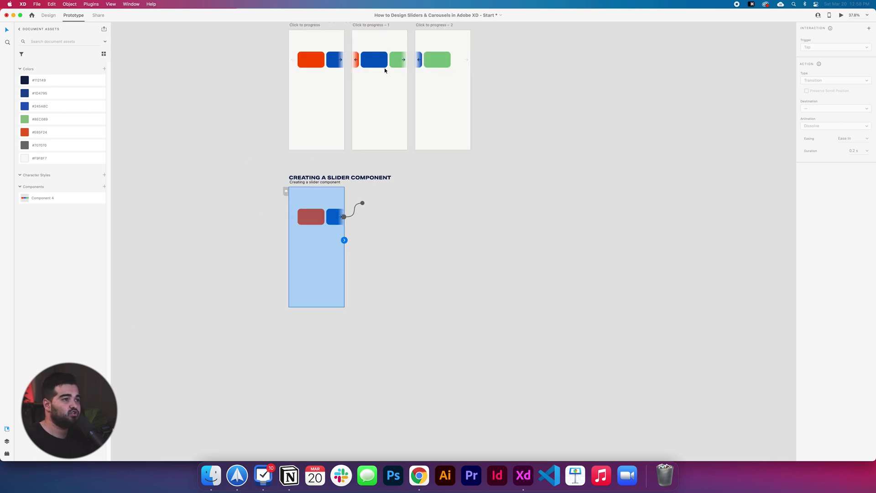
{"action": "left_click", "coordinate": [315, 182]}
{"action": "scroll", "coordinate": [319, 228], "scroll_direction": "up", "scroll_amount": 5}
{"action": "scroll", "coordinate": [272, 177], "scroll_direction": "down", "scroll_amount": 2}
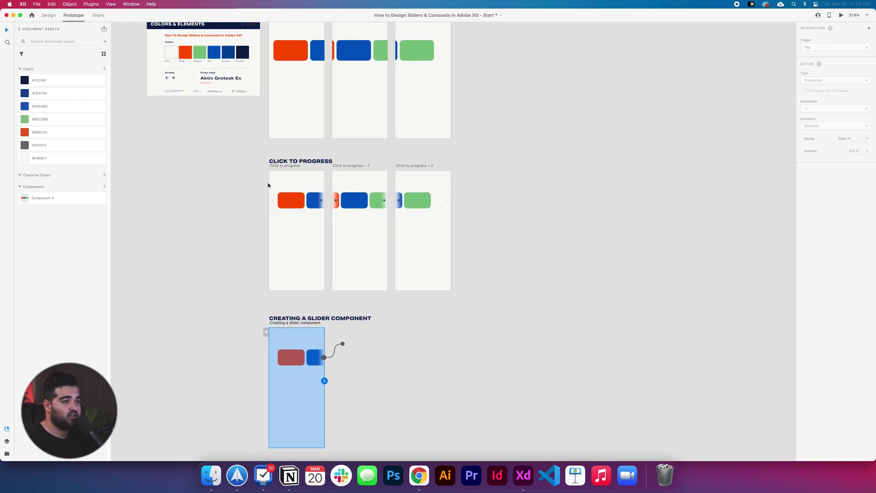
{"action": "scroll", "coordinate": [343, 233], "scroll_direction": "up", "scroll_amount": 2}
{"action": "scroll", "coordinate": [360, 242], "scroll_direction": "down", "scroll_amount": 5}
{"action": "scroll", "coordinate": [361, 242], "scroll_direction": "left", "scroll_amount": 2}
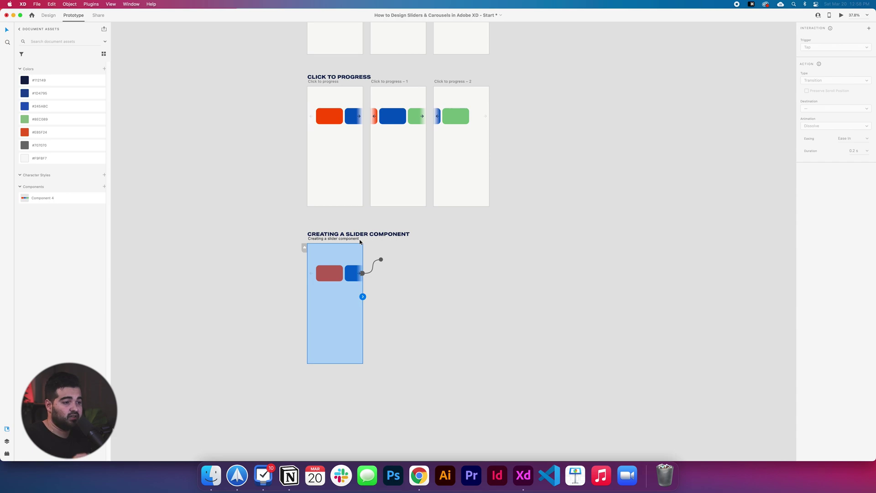
{"action": "left_click", "coordinate": [442, 288]}
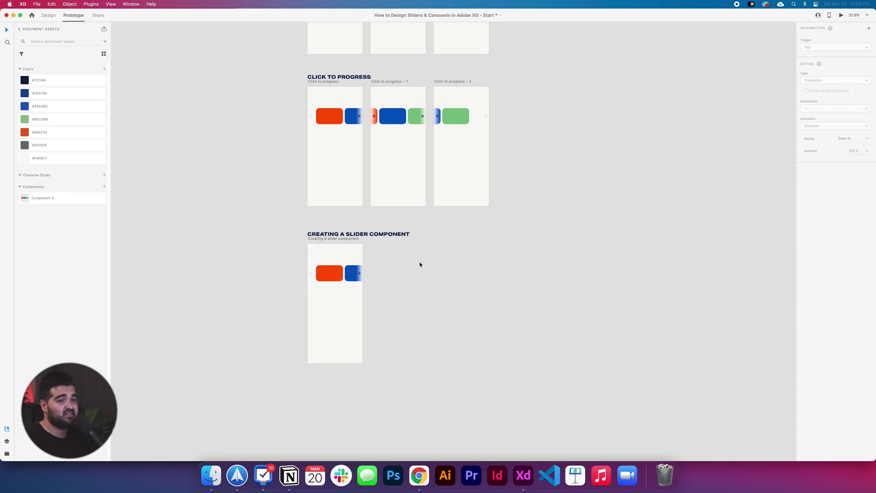
- In Design mode, duplicate the Creating a slider component artboard beside the original
{"action": "key", "text": "ctrl+Tab"}
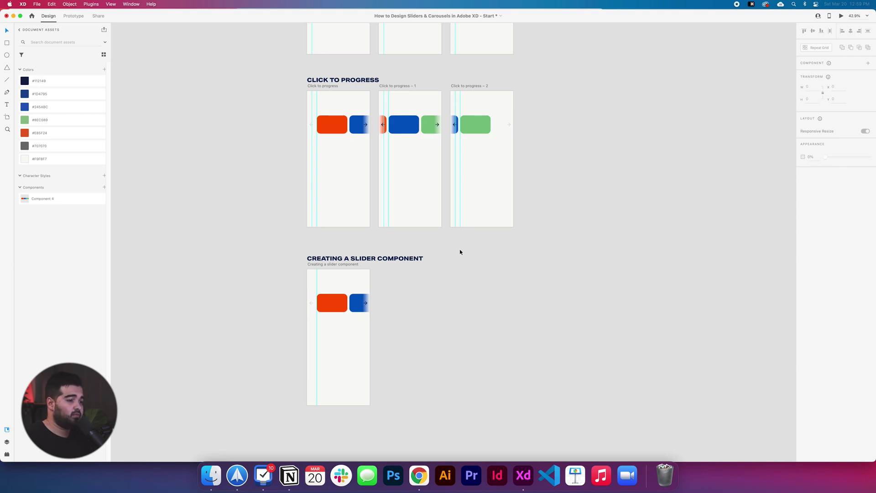
{"action": "left_click_drag", "start_coordinate": [349, 264], "coordinate": [458, 277]}
{"action": "left_click", "coordinate": [7, 442]}
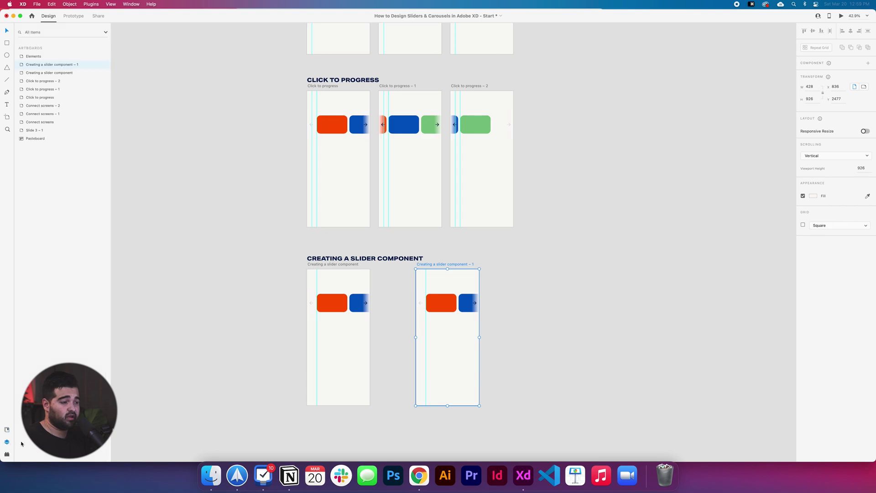
- Fill the duplicate slider's default-state cards with the first three "landscapes" photos from the PhotoSplash 2 plugin
{"action": "left_click", "coordinate": [7, 454]}
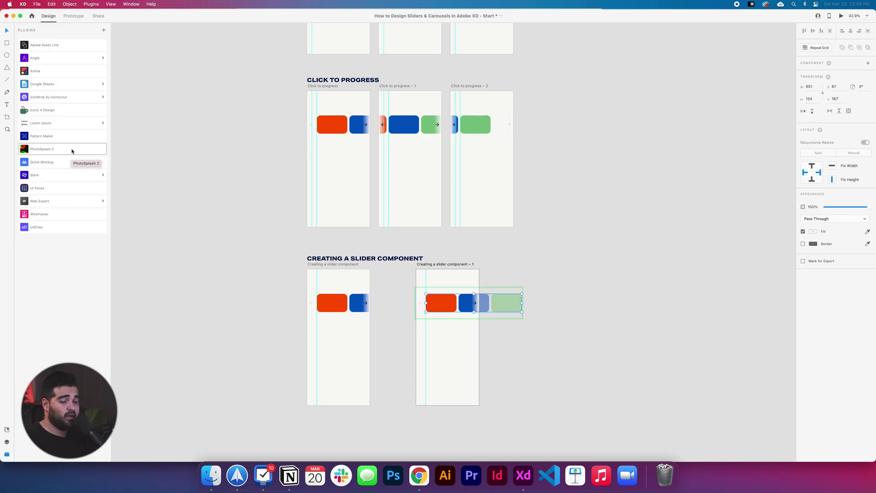
{"action": "left_click", "coordinate": [72, 150]}
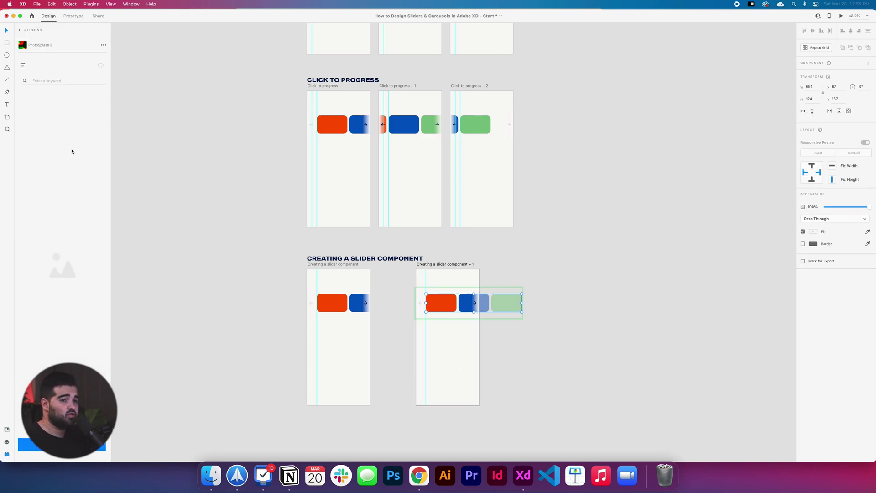
{"action": "left_click", "coordinate": [64, 92]}
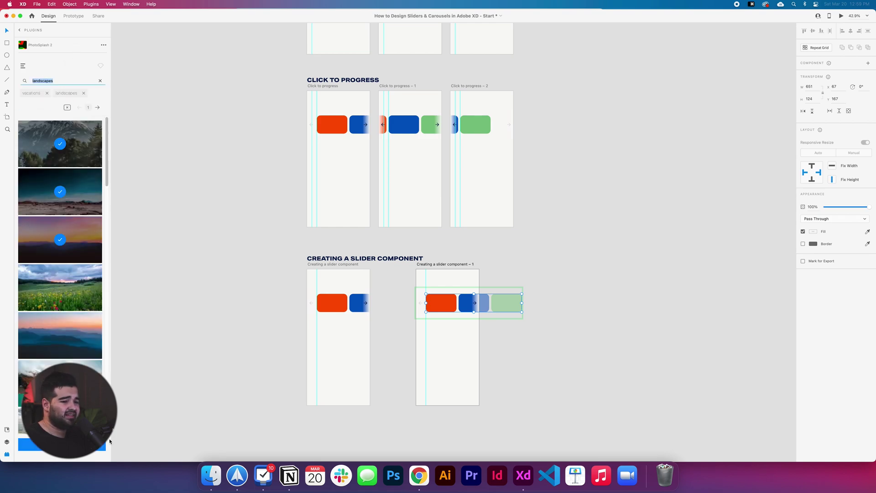
{"action": "left_click", "coordinate": [62, 445]}
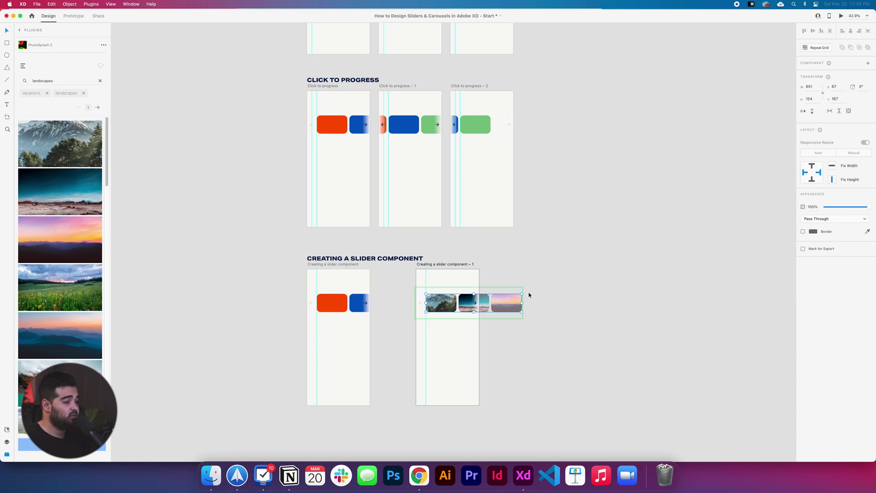
- Switch the duplicated slider to its SLIDE 2 state and fill its cards with the same three landscape photos
{"action": "key", "text": "super+z"}
{"action": "key", "text": "super+z"}
{"action": "key", "text": "super+z"}
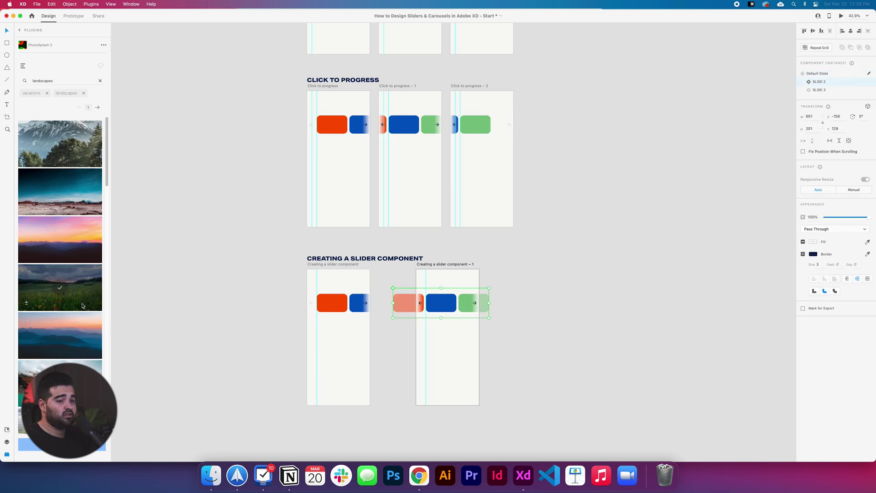
{"action": "double_click", "coordinate": [441, 308]}
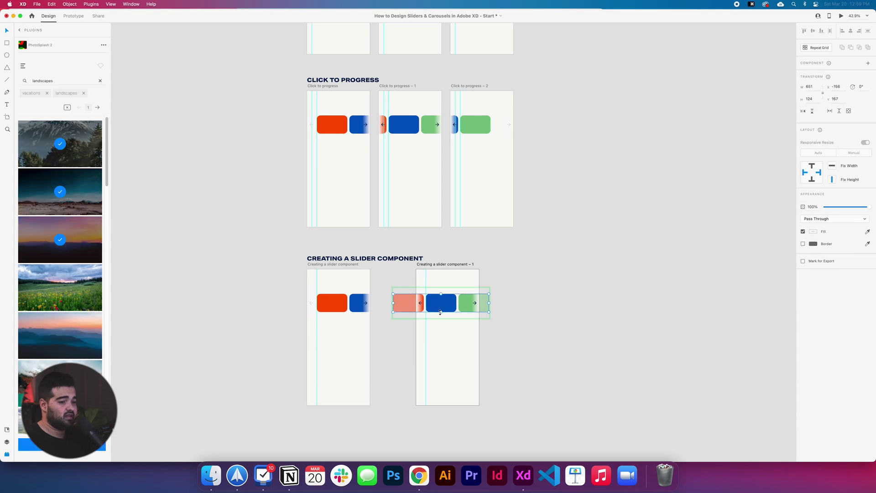
{"action": "left_click", "coordinate": [45, 445]}
- Switch the duplicated slider to its SLIDE 3 state and apply the three landscape photos to its cards
{"action": "left_click", "coordinate": [474, 342]}
{"action": "left_click", "coordinate": [454, 312]}
{"action": "key", "text": "ctrl+z"}
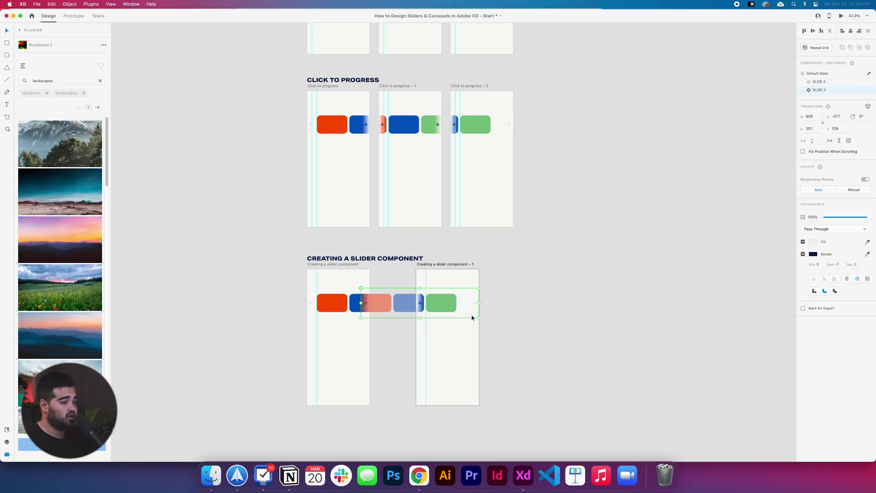
{"action": "double_click", "coordinate": [444, 304]}
{"action": "left_click", "coordinate": [44, 445]}
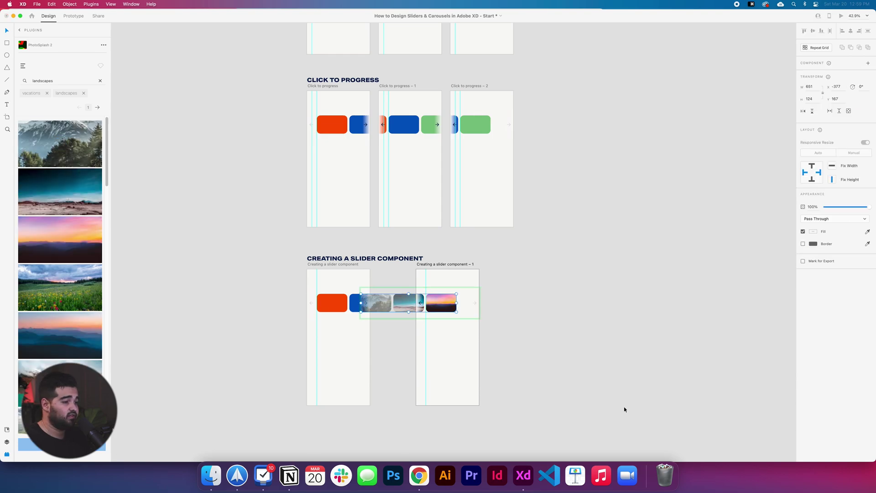
- Return the photo slider to its Default State and select the duplicated artboard
{"action": "key", "text": "Escape"}
{"action": "left_click", "coordinate": [430, 340]}
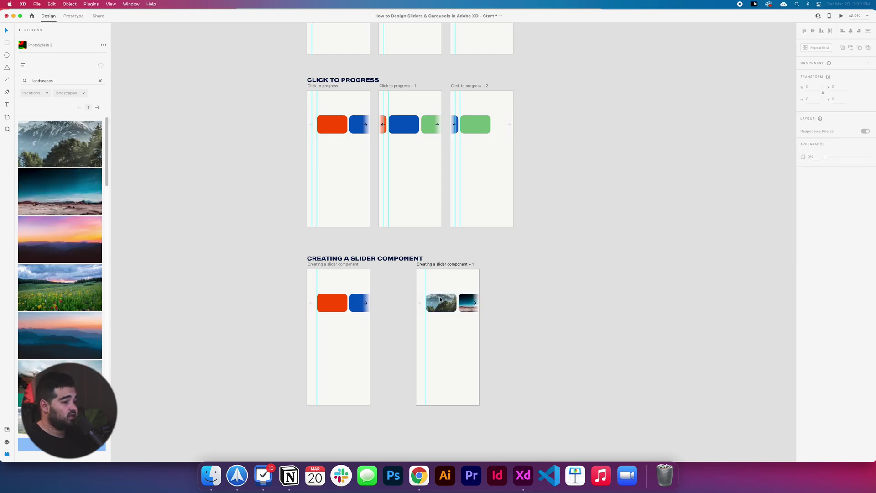
{"action": "left_click", "coordinate": [450, 264]}
- Preview the photo slider and test the arrows forward to the sunset photo and back to the mountain photo
{"action": "key", "text": "super+Return"}
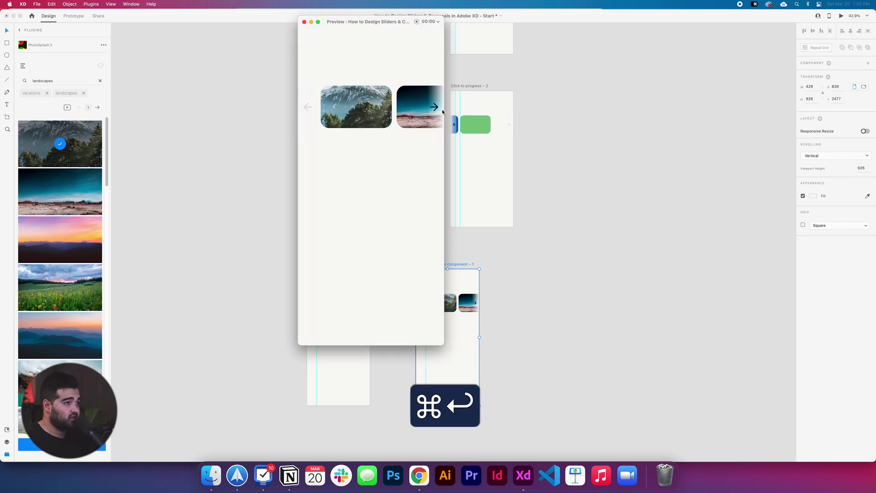
{"action": "left_click", "coordinate": [436, 109]}
{"action": "left_click", "coordinate": [436, 108]}
{"action": "left_click", "coordinate": [307, 109]}
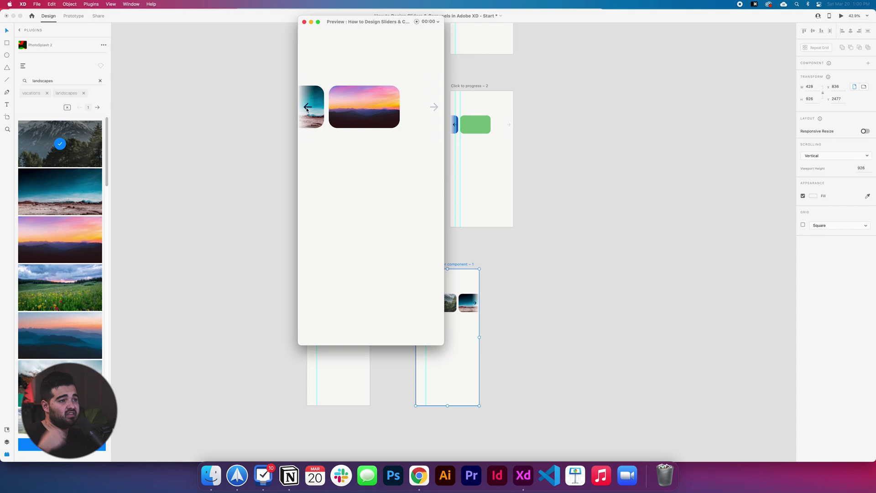
{"action": "left_click", "coordinate": [307, 110]}
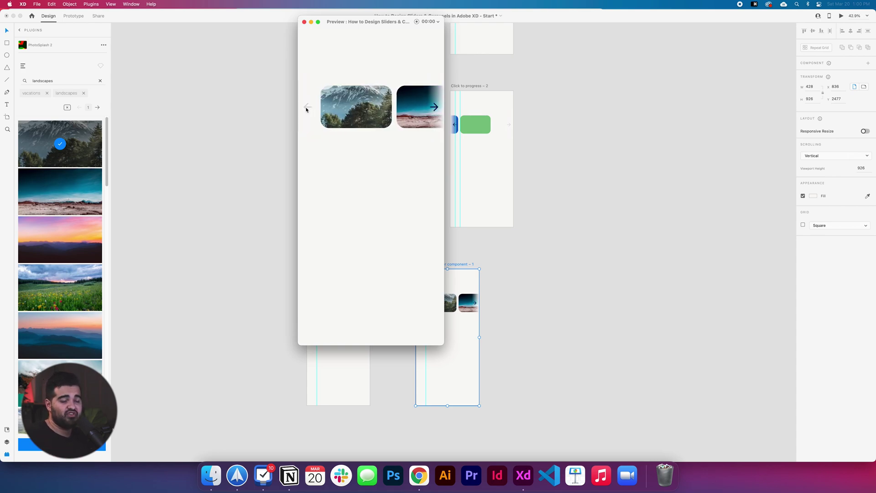